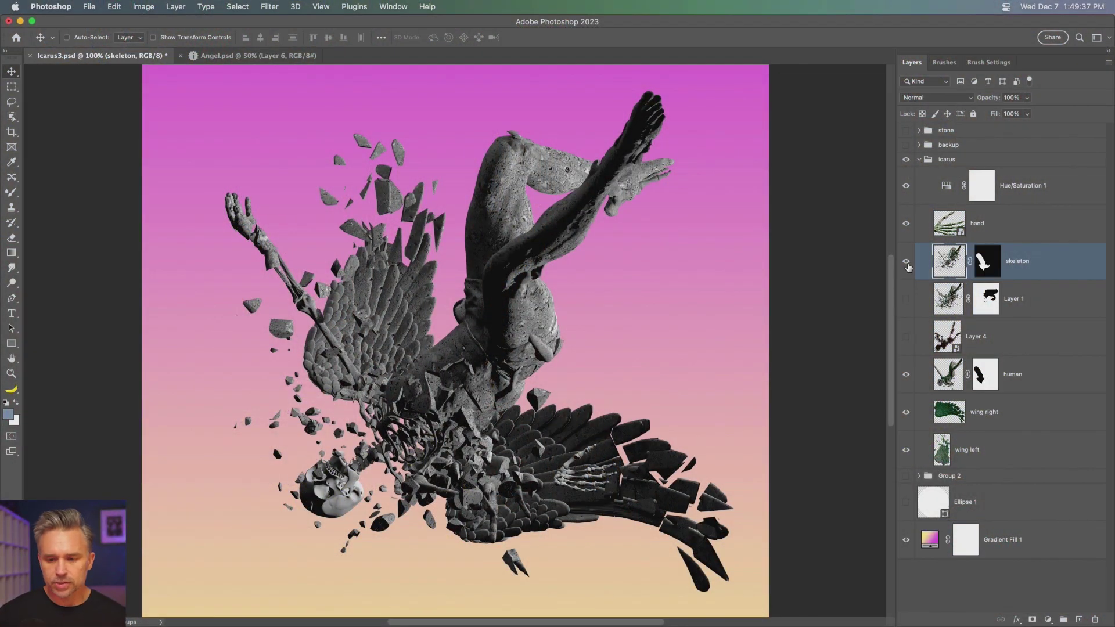
# Step: Compare the skeleton and Layer 1 versions, leaving the skeleton layer visible with bony arm and skull
pyautogui.click(906, 261)
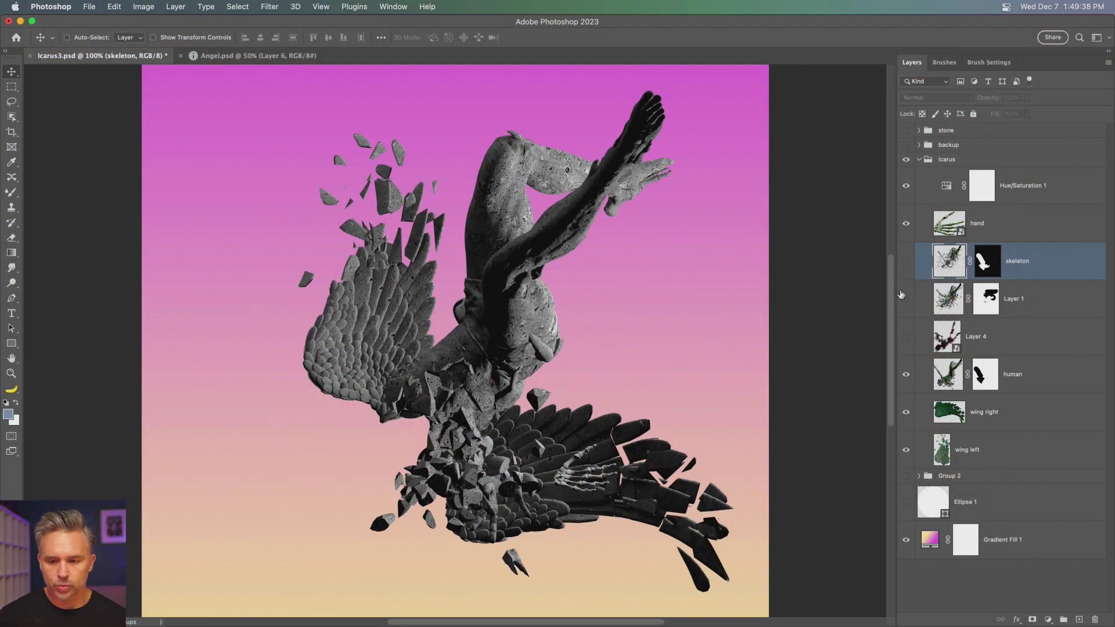
pyautogui.click(905, 299)
pyautogui.click(905, 299)
pyautogui.click(905, 261)
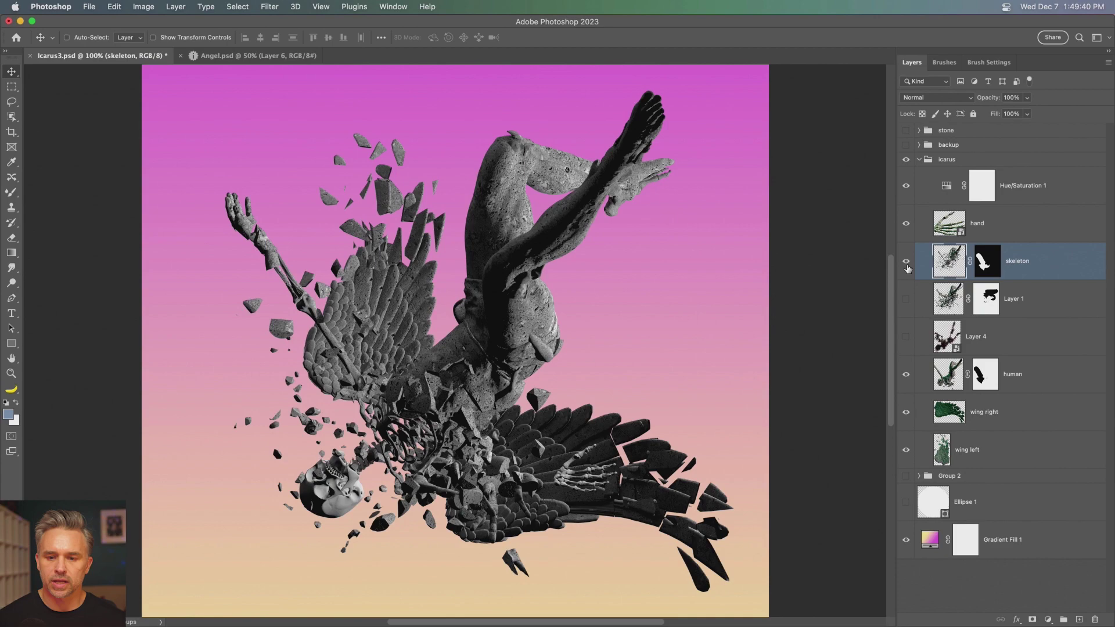
# Step: In Cinema 4D, show the Icarus2.c4d scene and orbit around the fractured figure
pyautogui.click(286, 607)
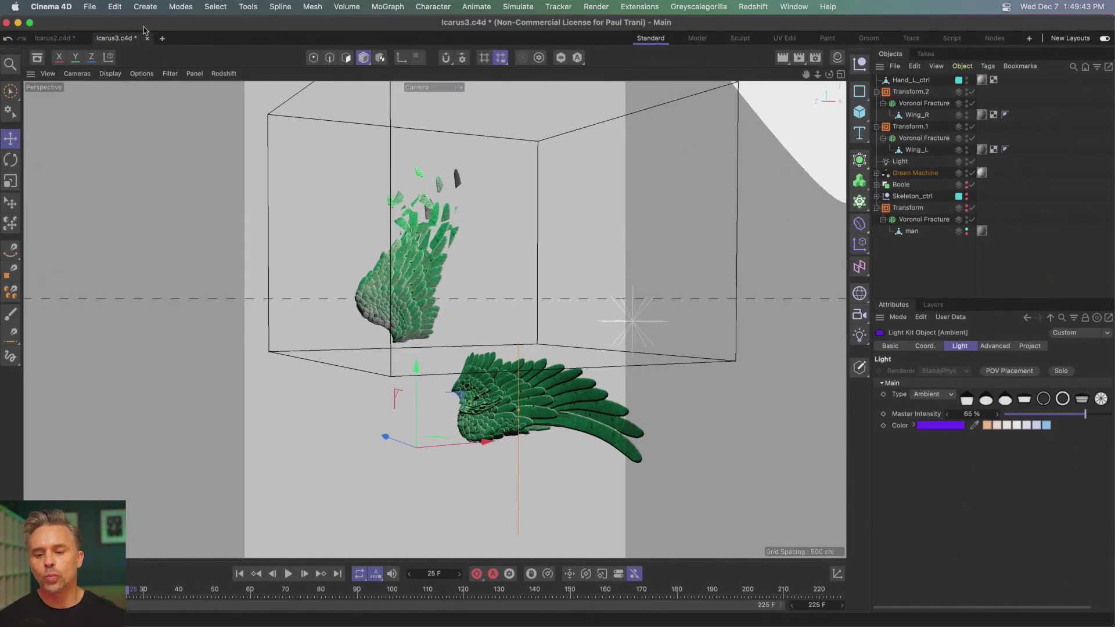
pyautogui.click(53, 38)
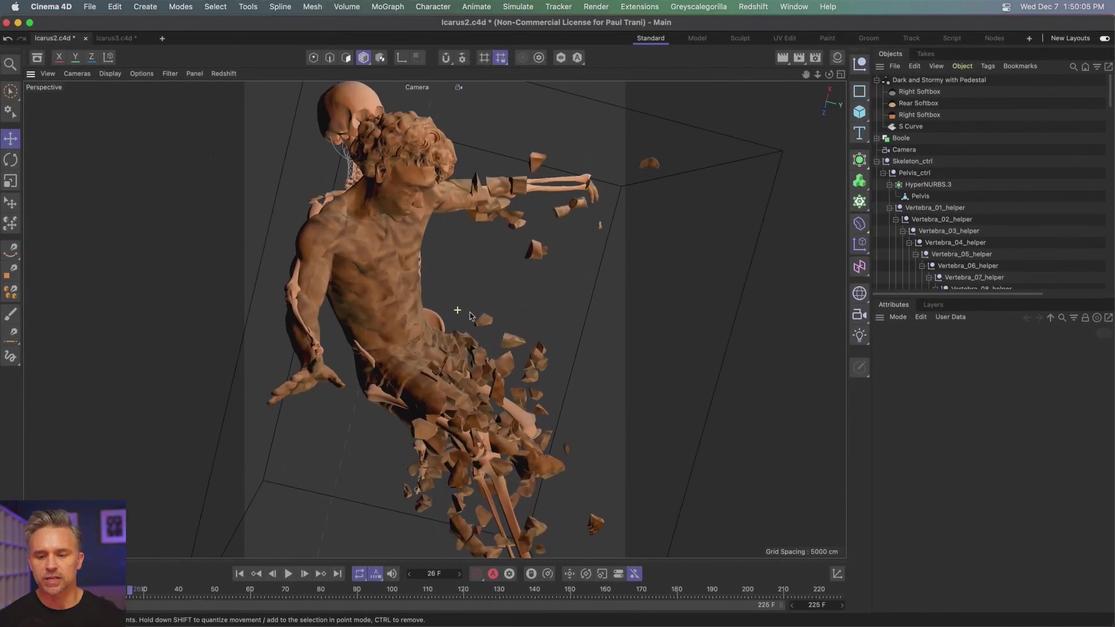
pyautogui.moveTo(469, 315); pyautogui.dragTo(471, 297)
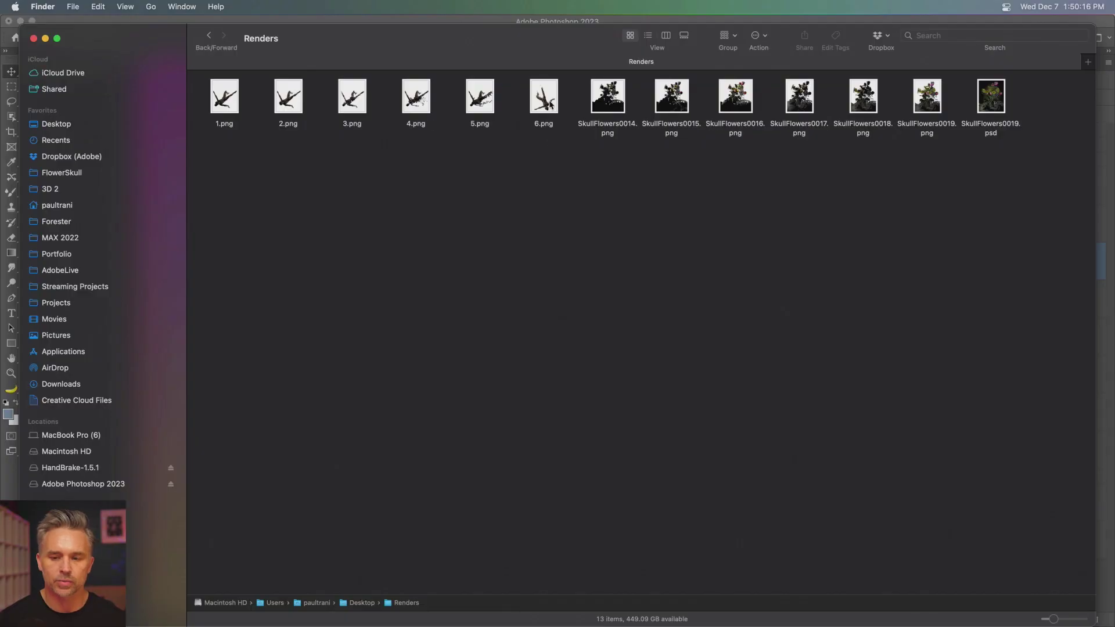
# Step: Quick Look the falling-figure render 6.png, close the preview, and bring Discord to the front
pyautogui.press('space')
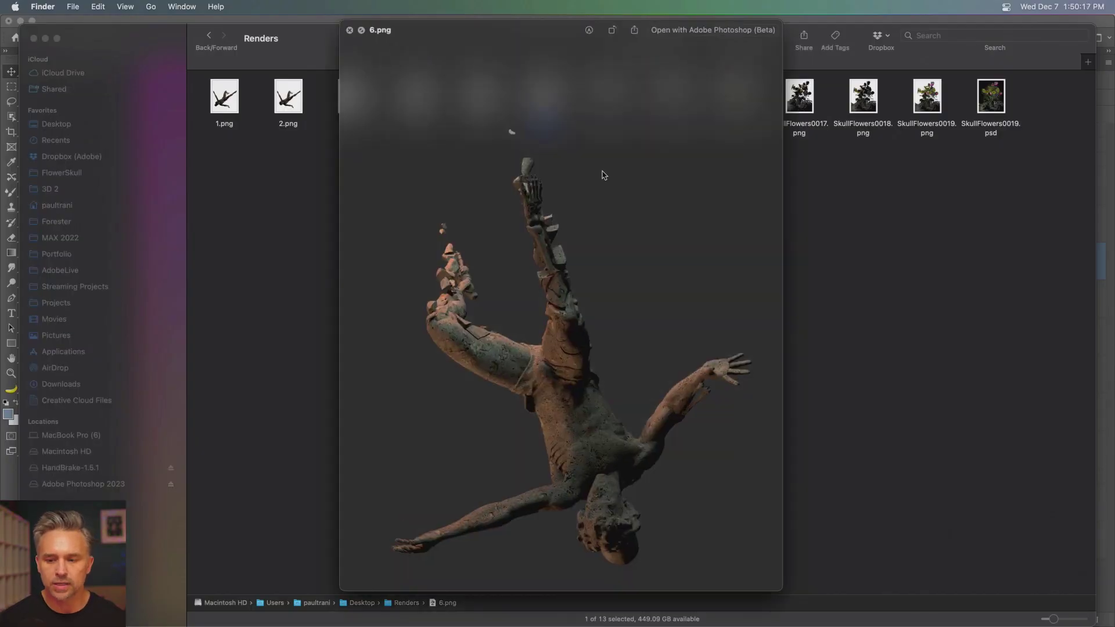
pyautogui.press('space')
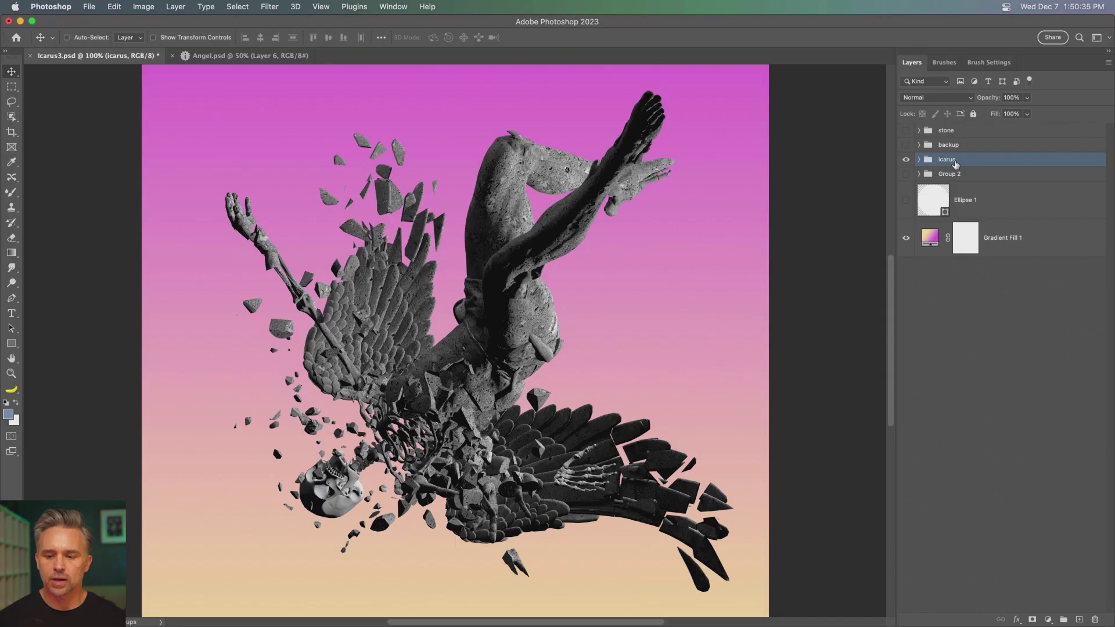
pyautogui.click(721, 607)
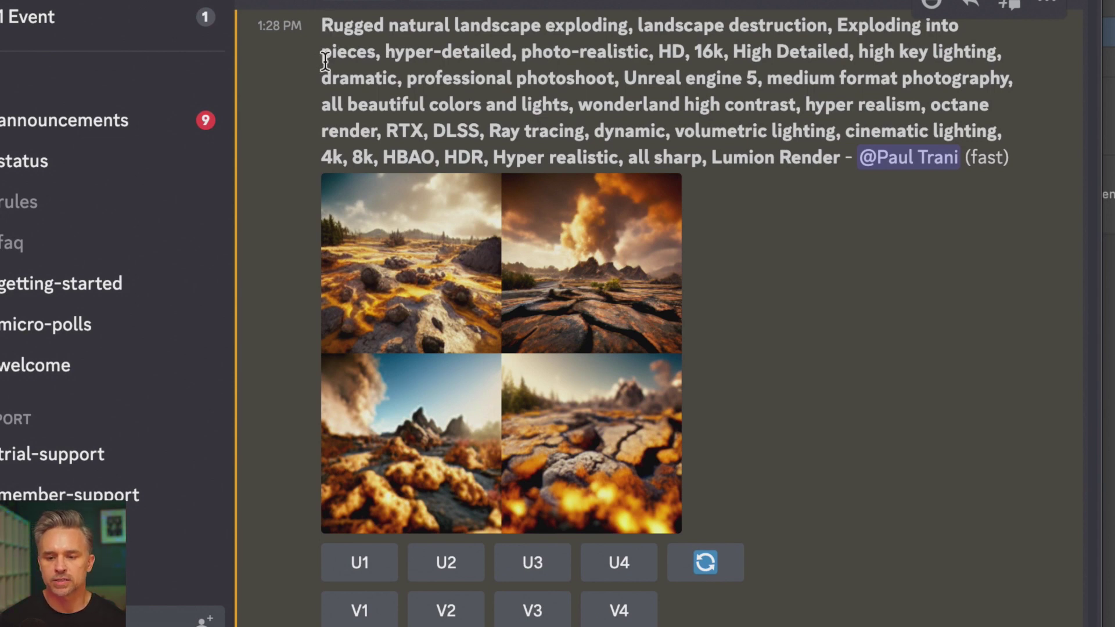
# Step: Select through the 'Rugged natural landscape exploding' prompt, then enlarge its four-image grid
pyautogui.moveTo(325, 60); pyautogui.dragTo(522, 18)
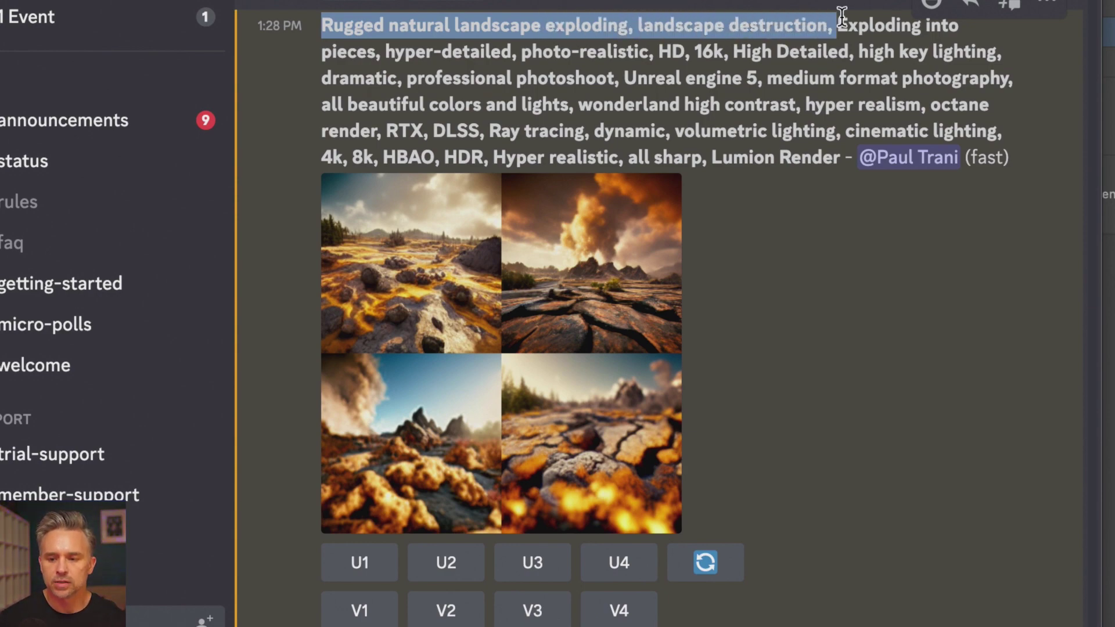
pyautogui.moveTo(841, 16); pyautogui.dragTo(828, 55)
pyautogui.click(791, 266)
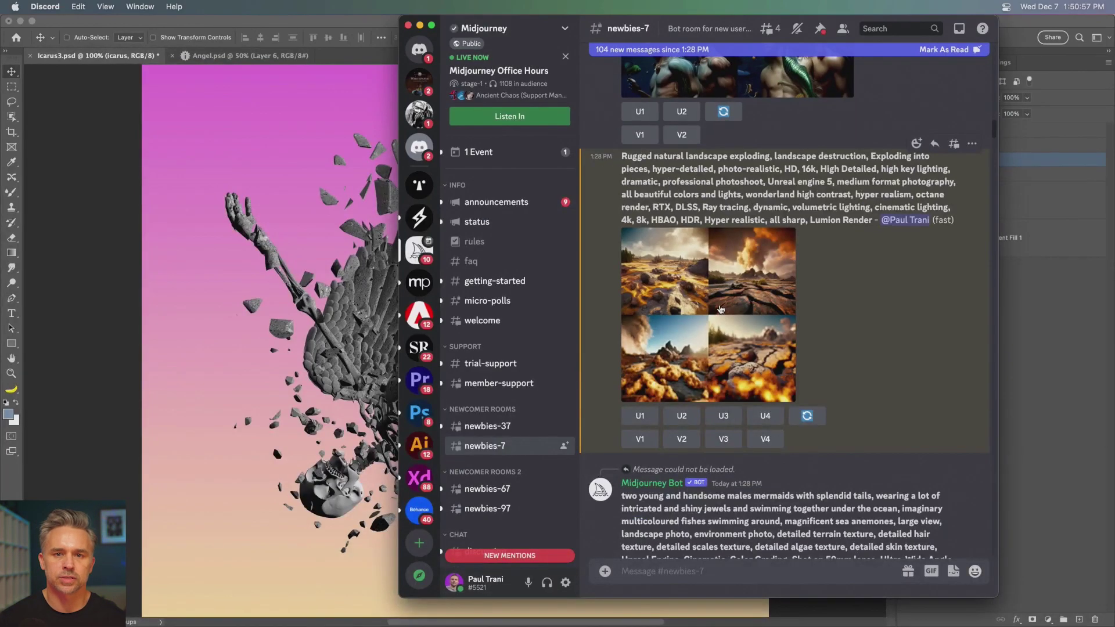
pyautogui.click(720, 309)
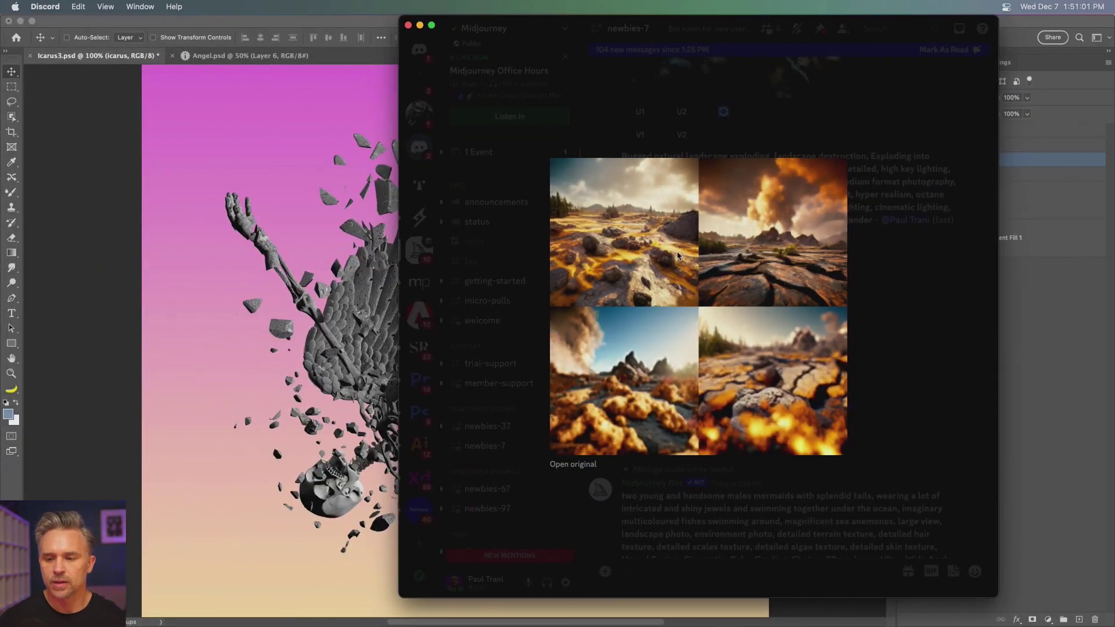
# Step: Close the enlarged grid, move Discord aside, and compare the ruins image variants in Quick Look
pyautogui.click(933, 328)
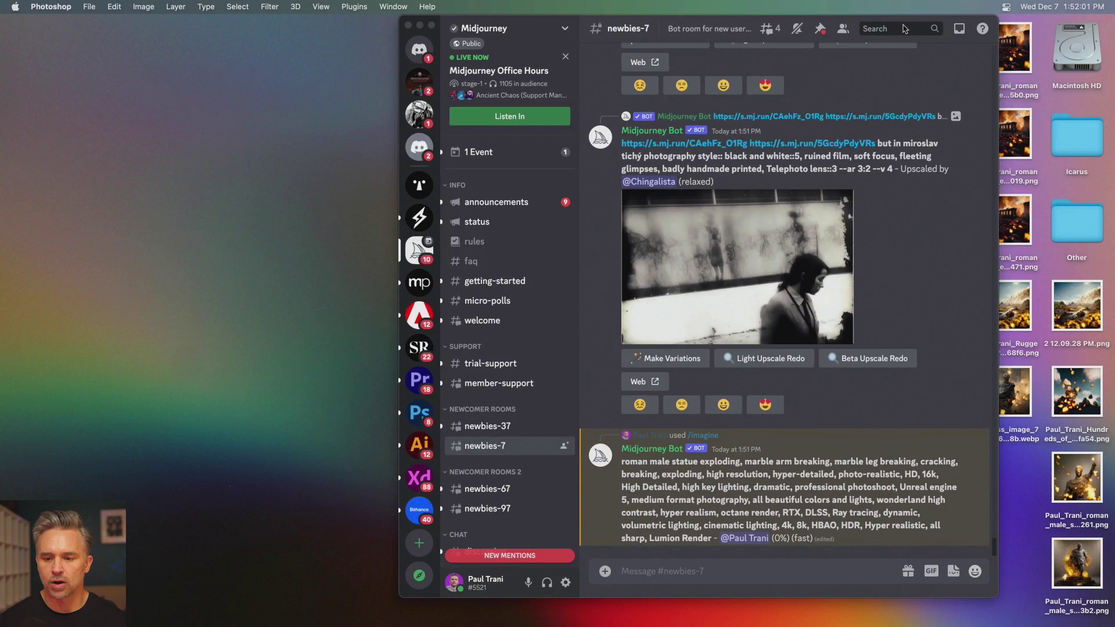
pyautogui.moveTo(957, 23); pyautogui.dragTo(829, 23)
pyautogui.click(1010, 54)
pyautogui.press('space')
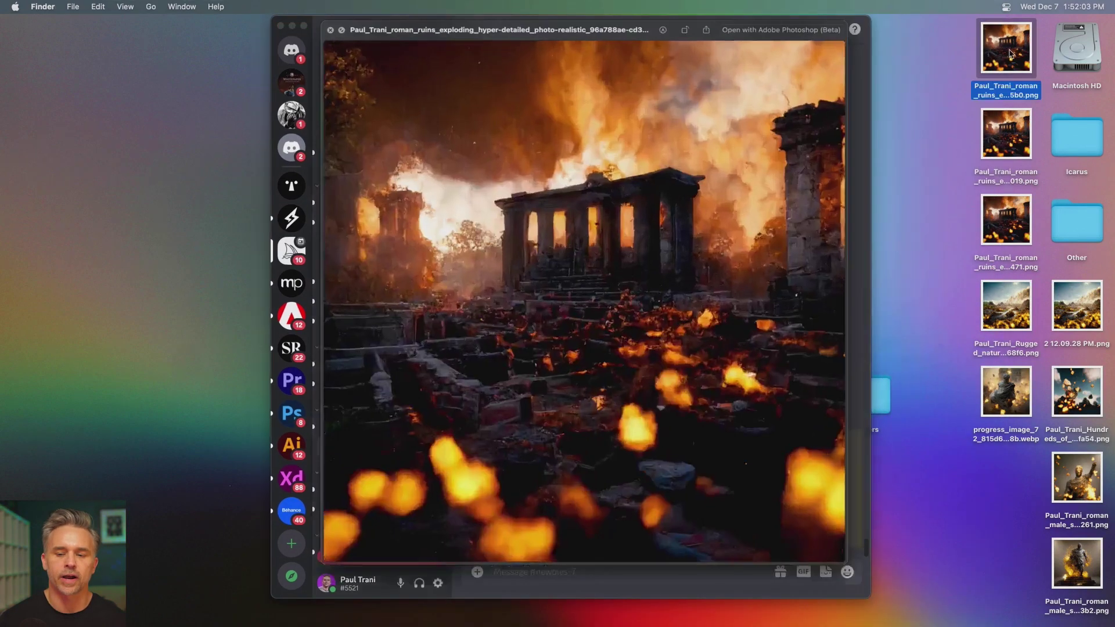
pyautogui.press('Down')
pyautogui.press('Down')
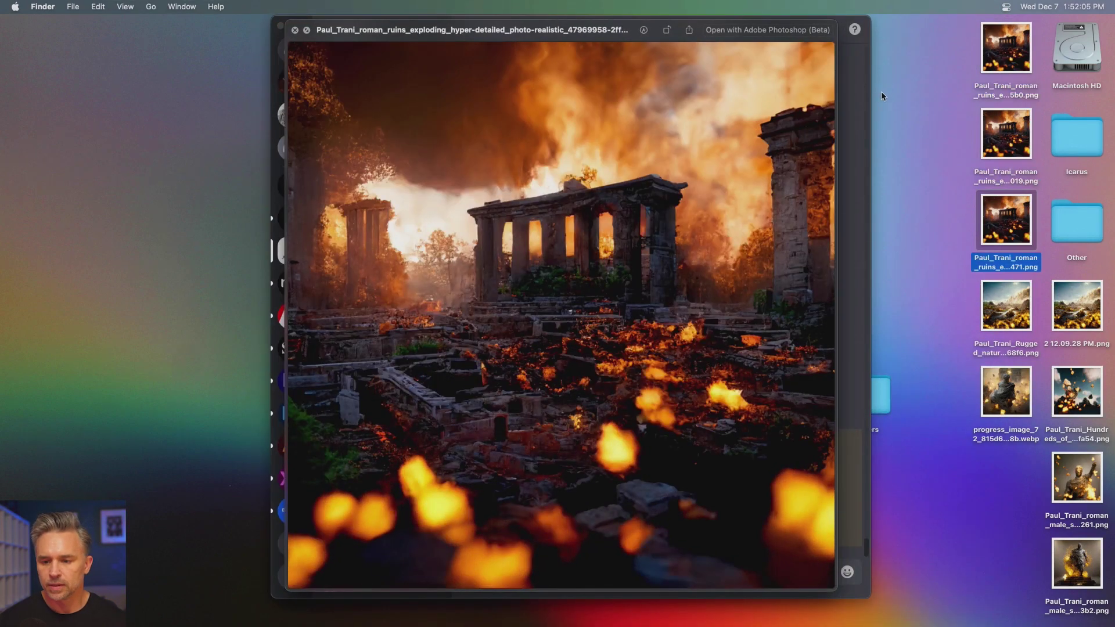
pyautogui.press('Up')
pyautogui.press('Down')
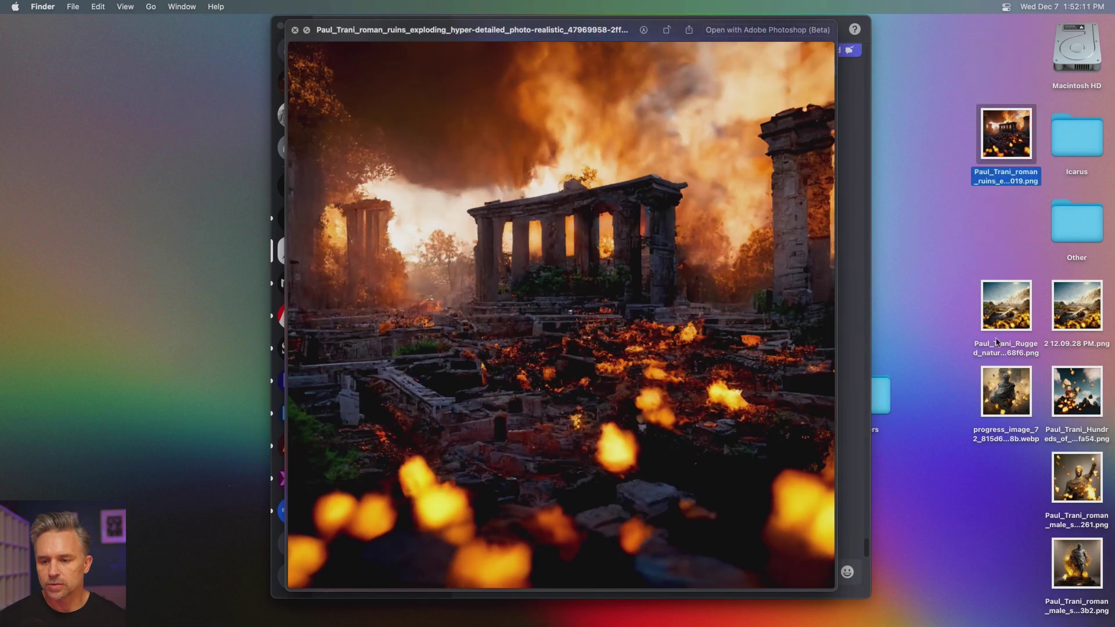
# Step: Preview the landscape, jagged rocks and roman statue downloads, then close Quick Look
pyautogui.click(991, 326)
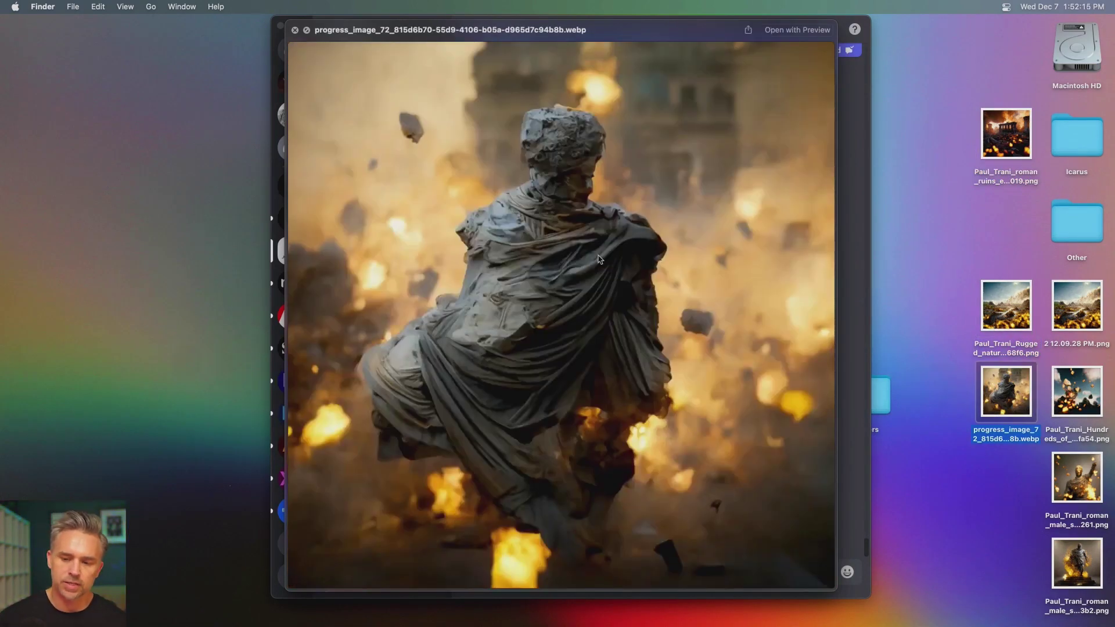
pyautogui.click(1087, 395)
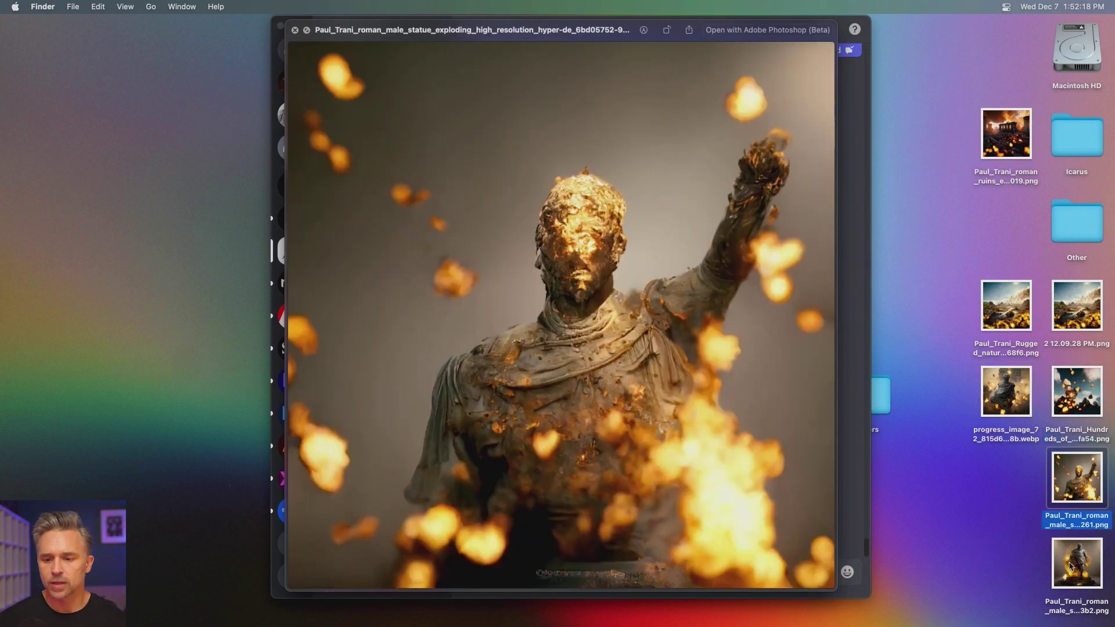
pyautogui.click(1075, 574)
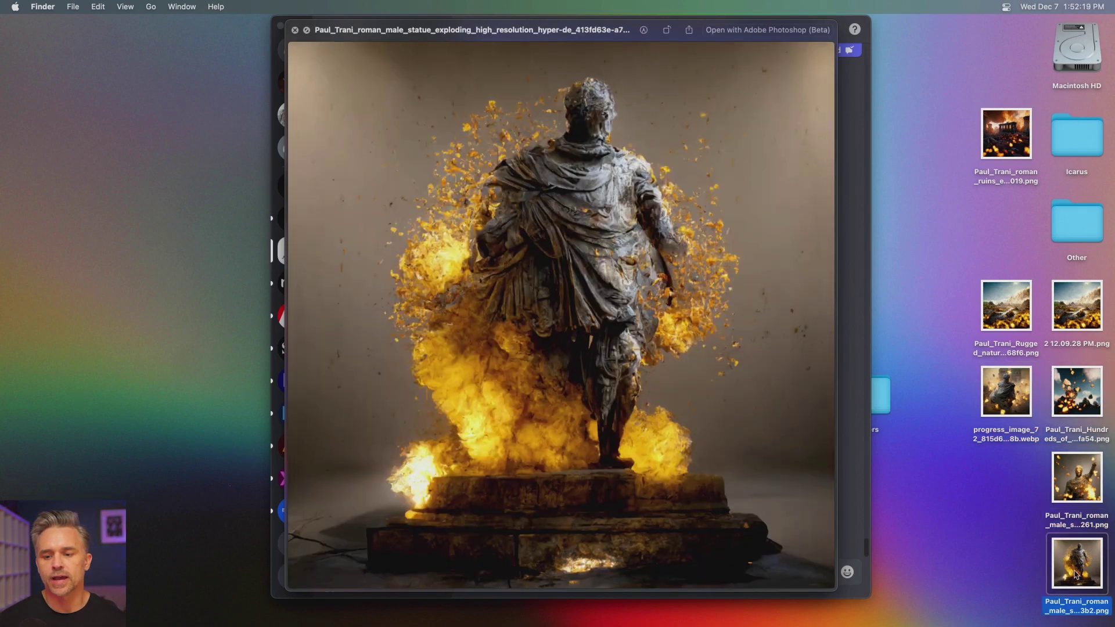
pyautogui.click(1077, 319)
pyautogui.press('space')
pyautogui.scroll(5, 738, 344)
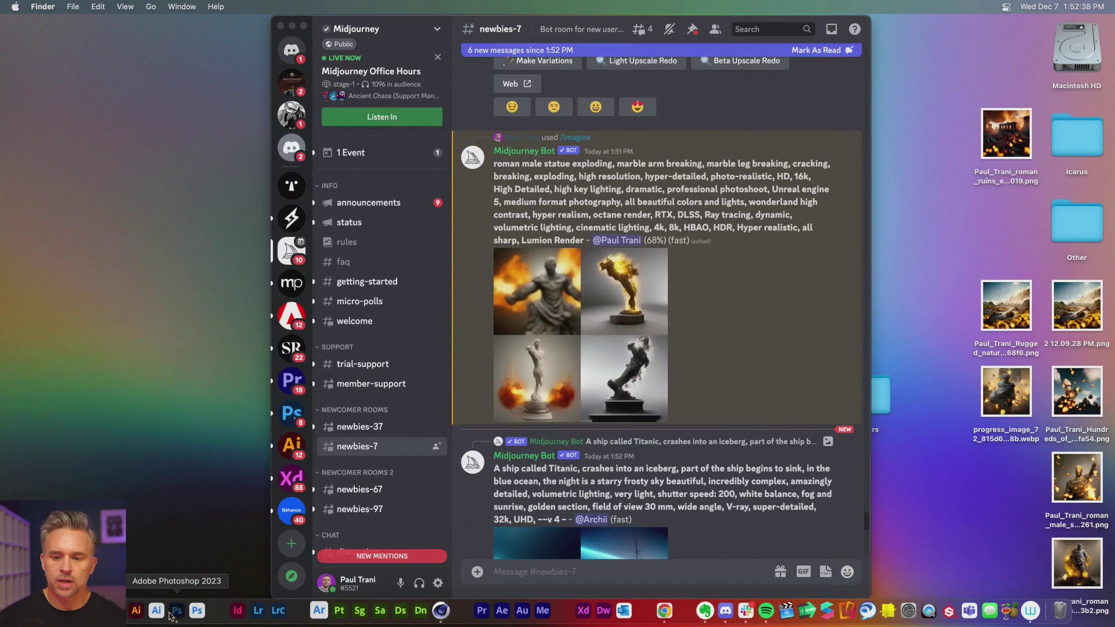
# Step: Load the seven Desktop Midjourney images as layers via Scripts > Load Files into Stack
pyautogui.click(184, 612)
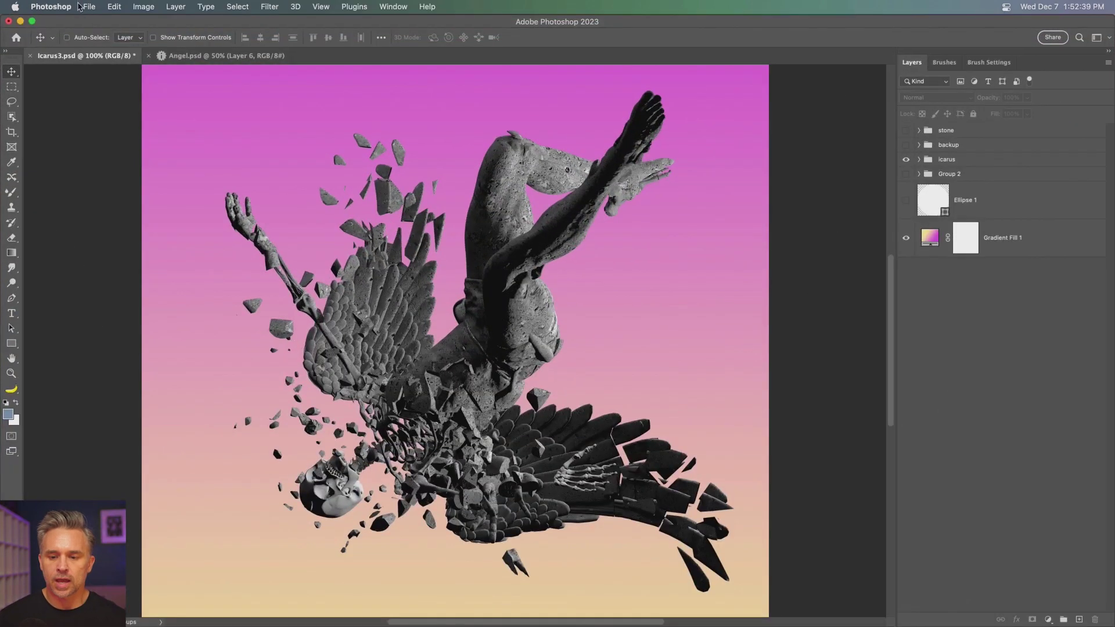
pyautogui.click(87, 7)
pyautogui.moveTo(117, 239)
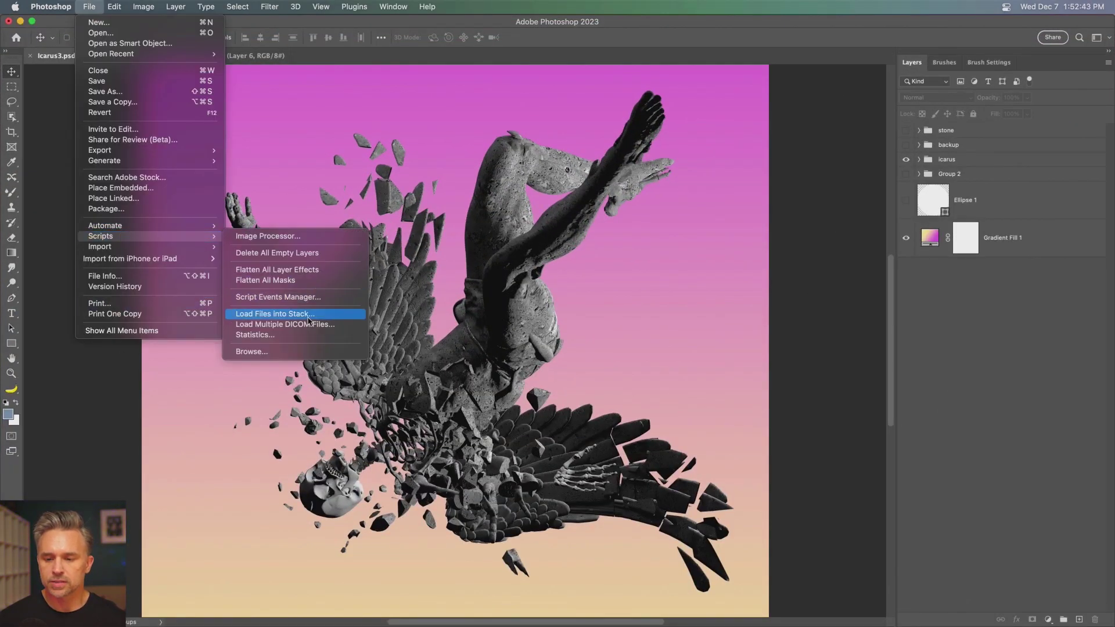
pyautogui.click(309, 320)
pyautogui.click(606, 296)
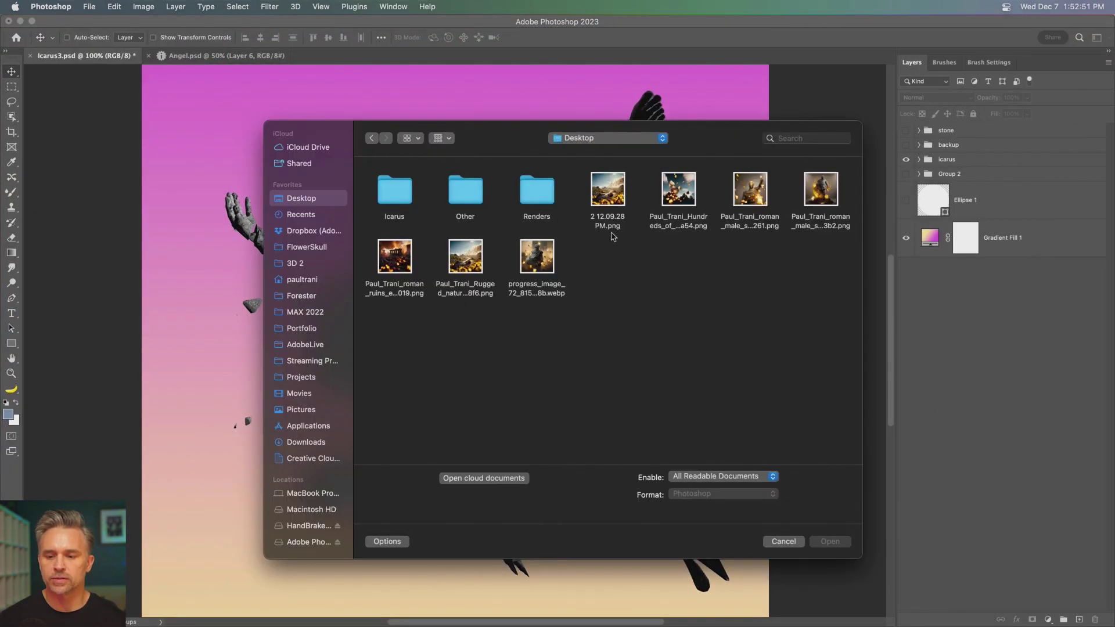
pyautogui.press('Return')
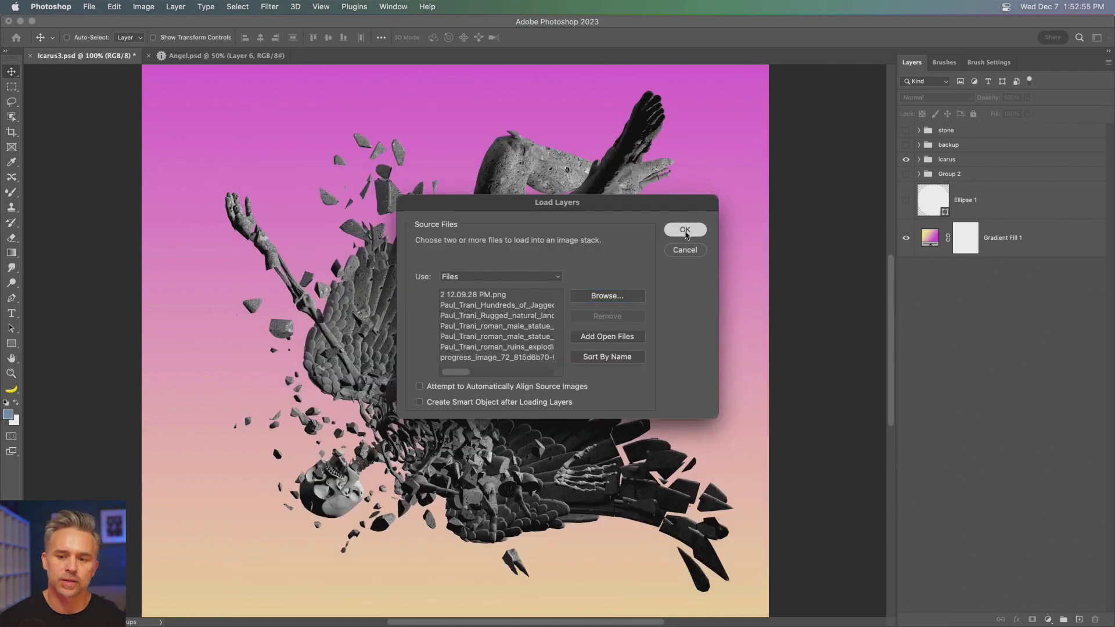
pyautogui.click(685, 230)
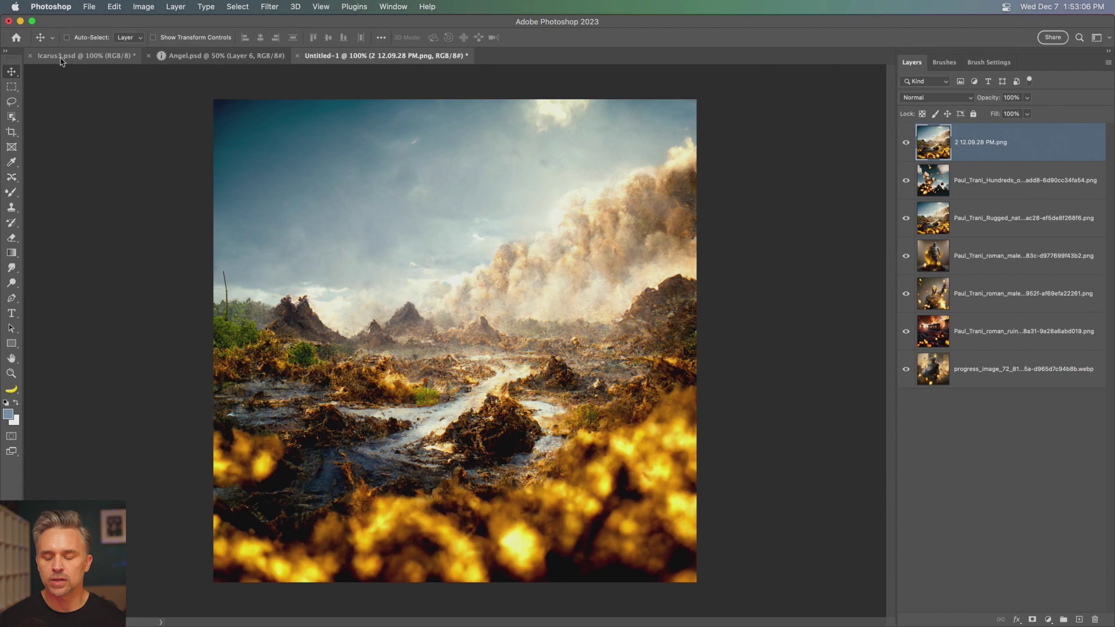
# Step: Place Icarus3 beside Untitled-1 and drag all the Midjourney image layers into Icarus3
pyautogui.moveTo(84, 56); pyautogui.dragTo(882, 325)
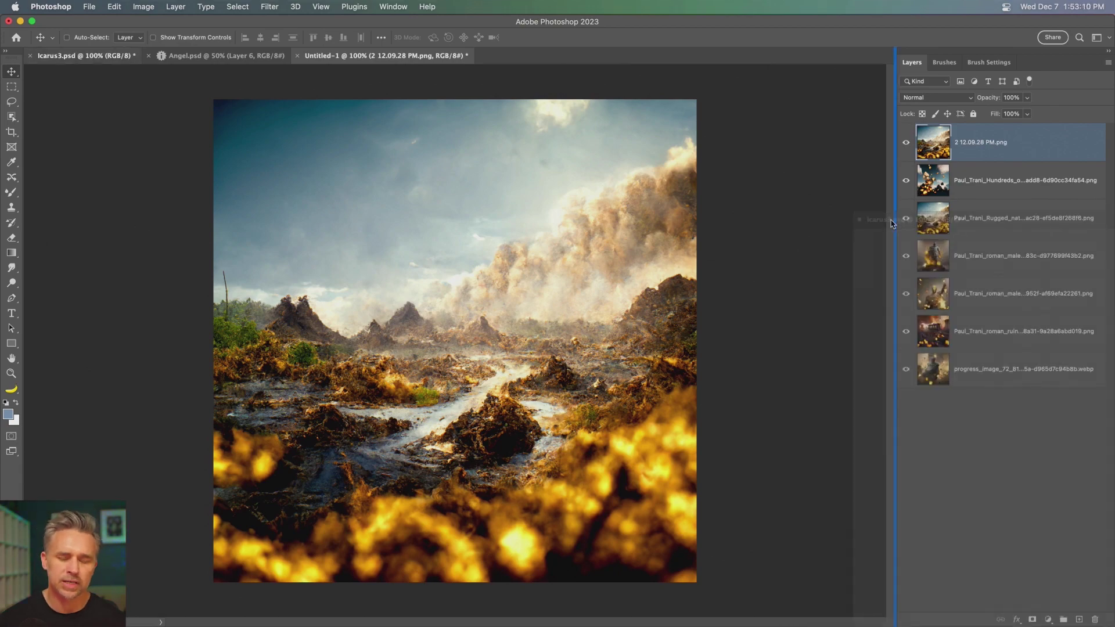
pyautogui.click(235, 56)
pyautogui.keyDown('shift'); pyautogui.click(1022, 369); pyautogui.keyUp('shift')
pyautogui.moveTo(1004, 145); pyautogui.dragTo(646, 213)
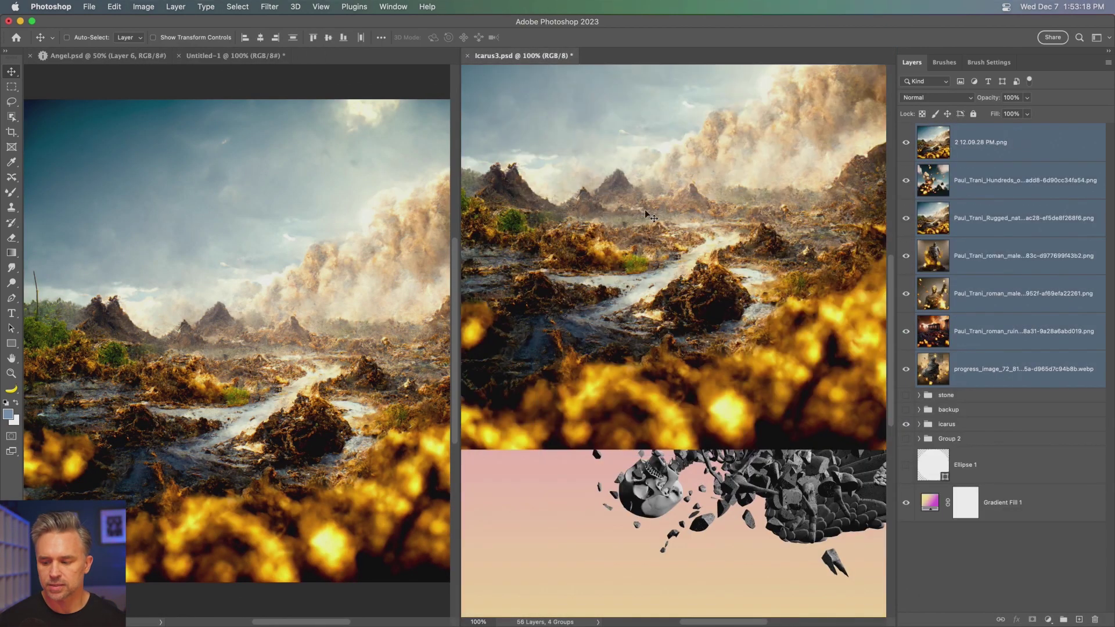
# Step: Close Untitled-1 without saving and move the rocks layer down behind the Icarus figure
pyautogui.click(177, 57)
pyautogui.press('super+d')
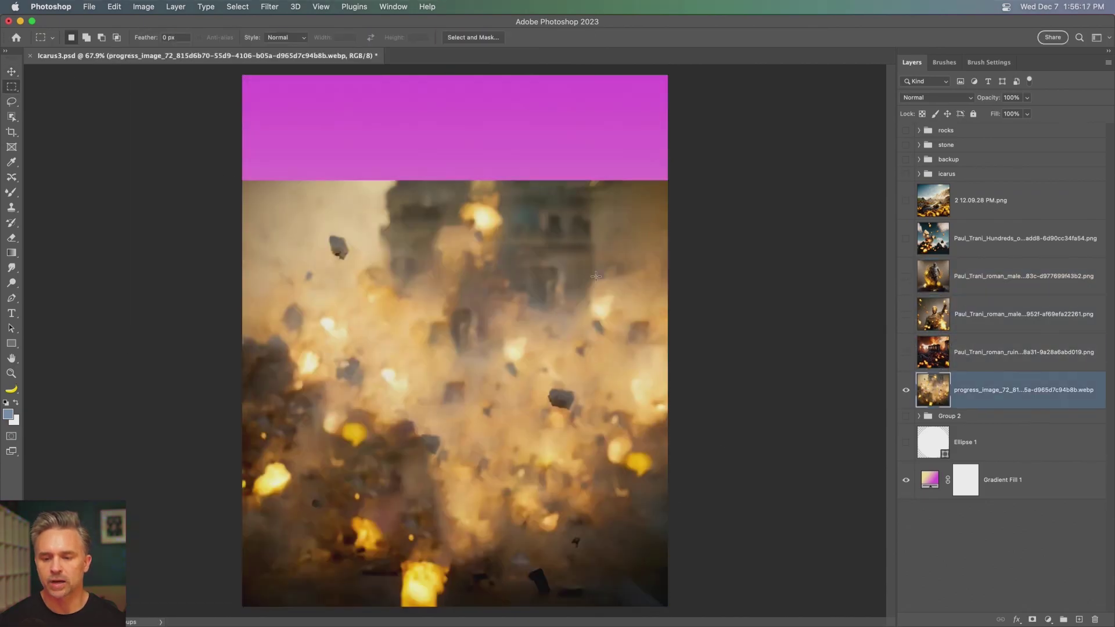
pyautogui.moveTo(424, 227); pyautogui.dragTo(424, 291)
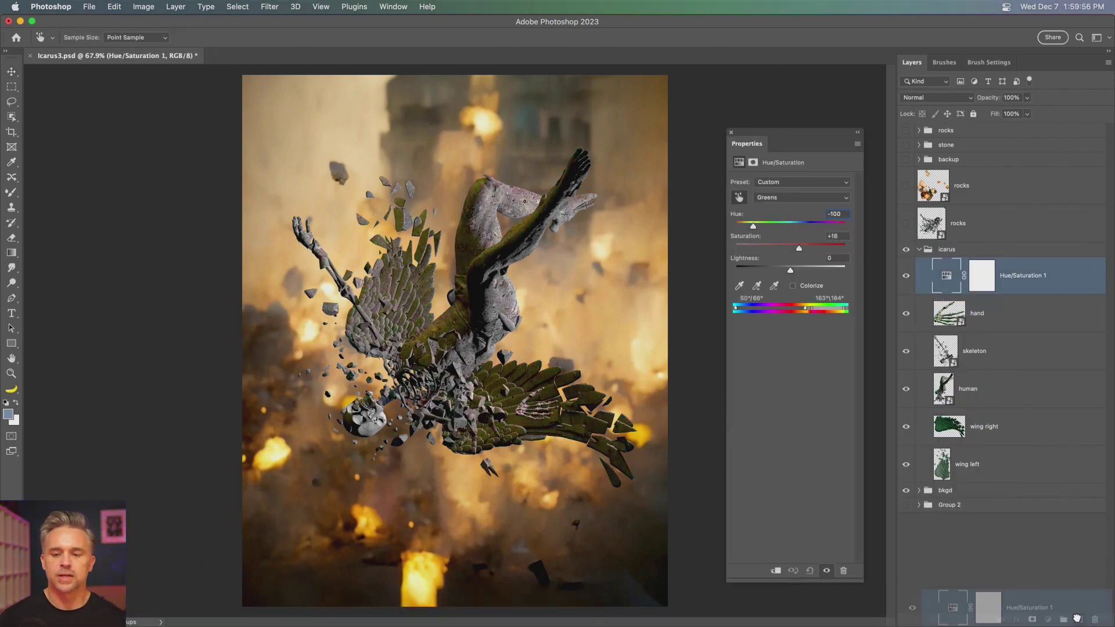
# Step: Make a copy of the Hue/Saturation 1 adjustment layer using the New Layer button
pyautogui.moveTo(1077, 619); pyautogui.dragTo(1076, 619)
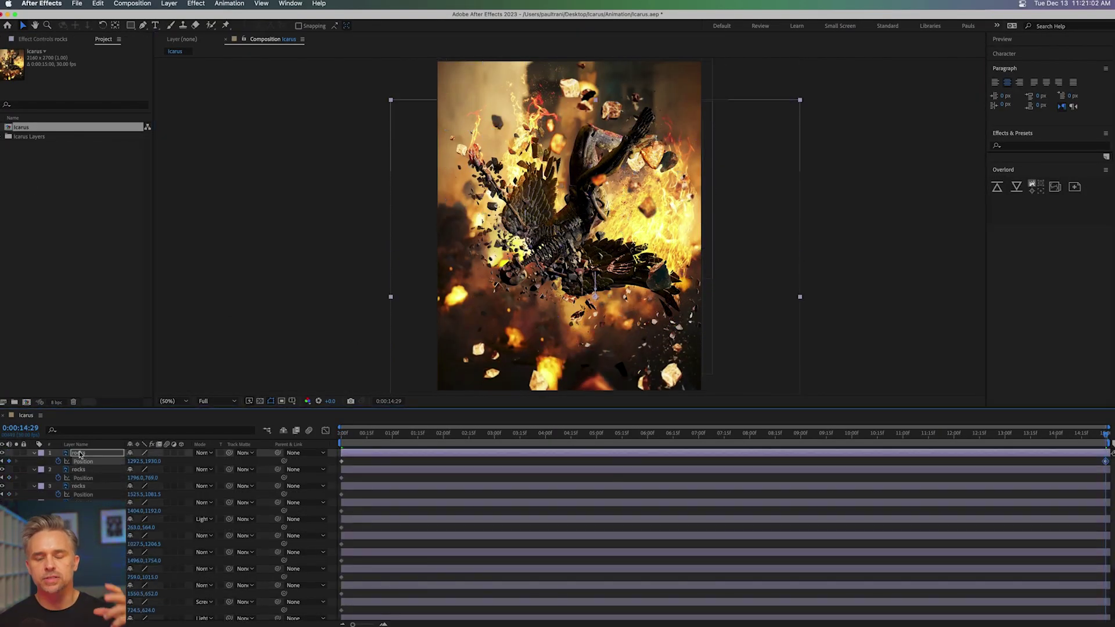
# Step: Collapse the rocks layers, play the animation preview, and select layers 5 through 14
pyautogui.hotkey('ctrl', 'Down')
pyautogui.hotkey('ctrl', 'Down')
pyautogui.hotkey('ctrl', 'Down')
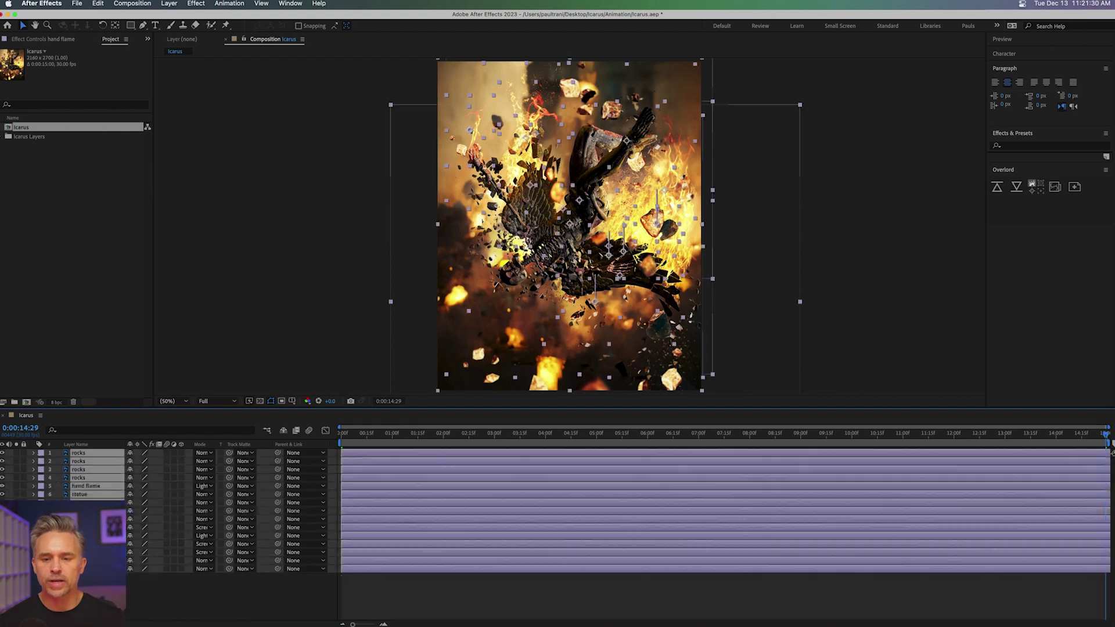
pyautogui.hotkey('ctrl', 'Down')
pyautogui.hotkey('ctrl', 'Down')
pyautogui.hotkey('ctrl', 'Down')
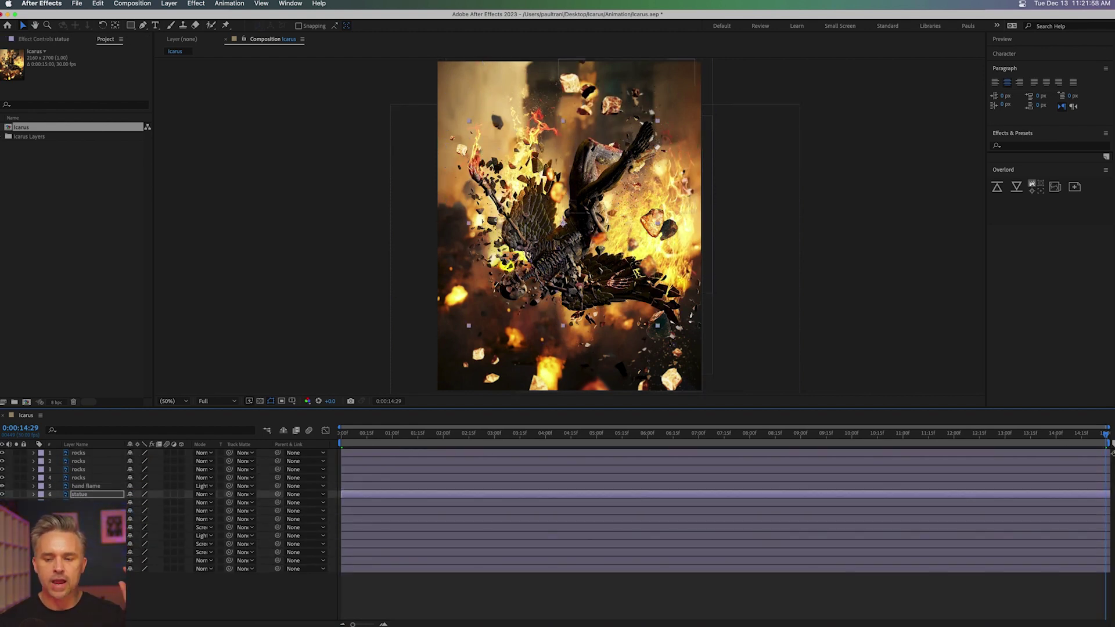
pyautogui.press('space')
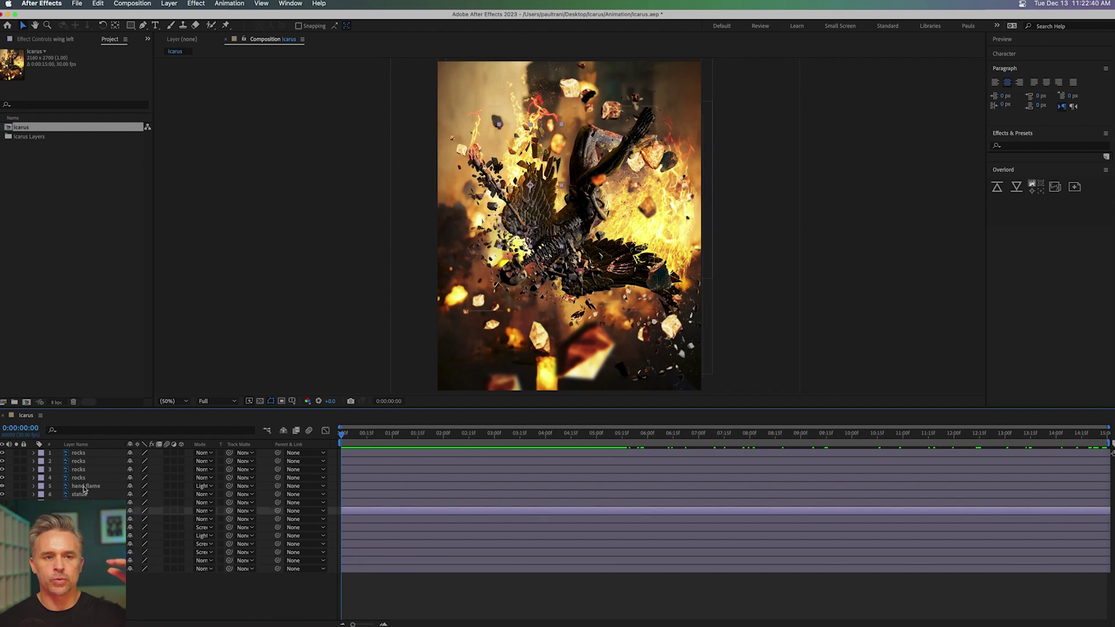
pyautogui.keyDown('shift'); pyautogui.click(83, 488); pyautogui.keyUp('shift')
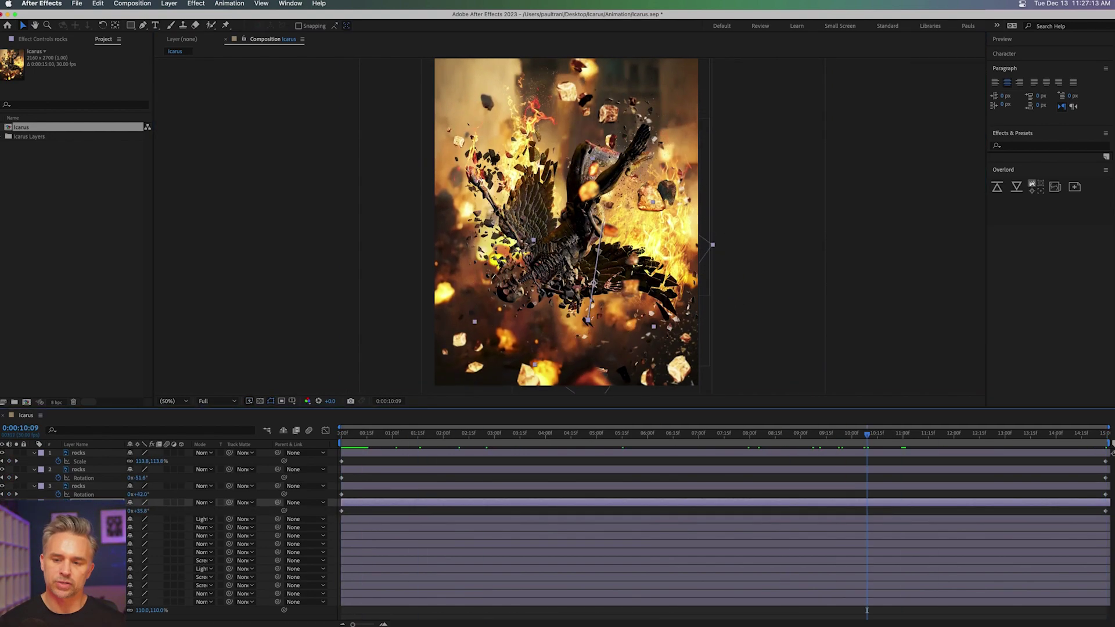
# Step: Show Position, Scale and Rotation on a lower rocks layer, then import Fire_1.mov
pyautogui.click(174, 552)
pyautogui.press('p')
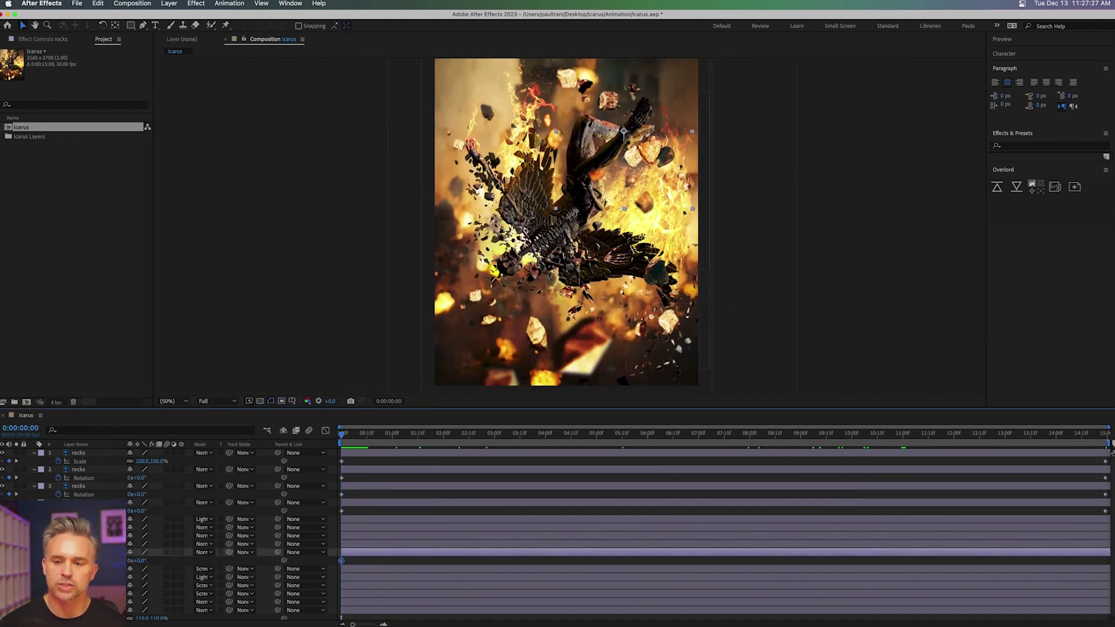
pyautogui.hotkey('shift', 's')
pyautogui.hotkey('shift', 'r')
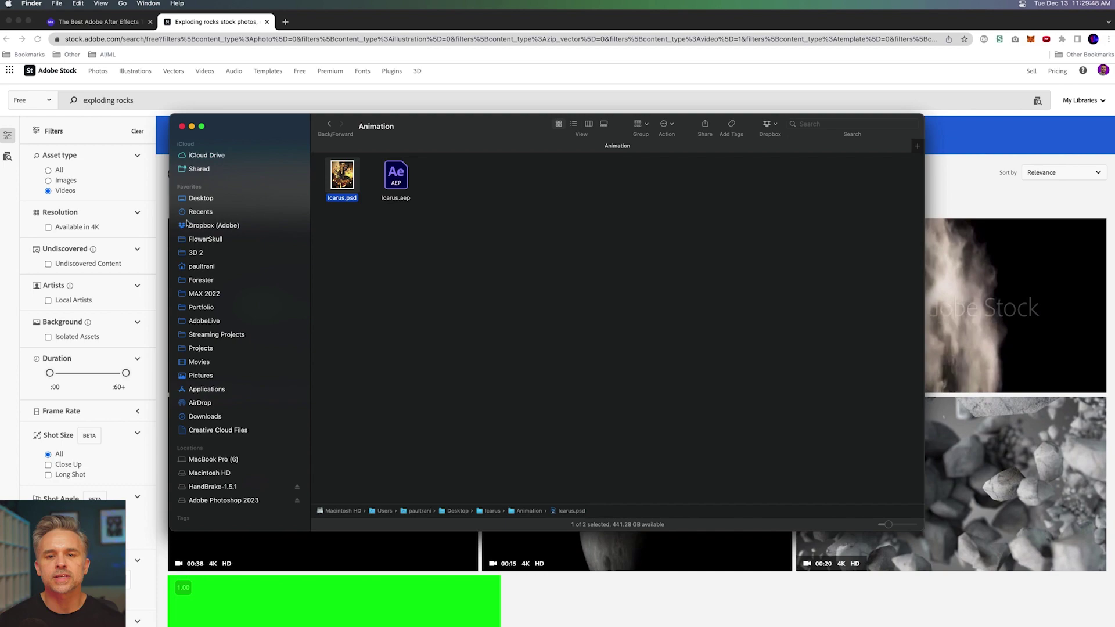
pyautogui.click(515, 311)
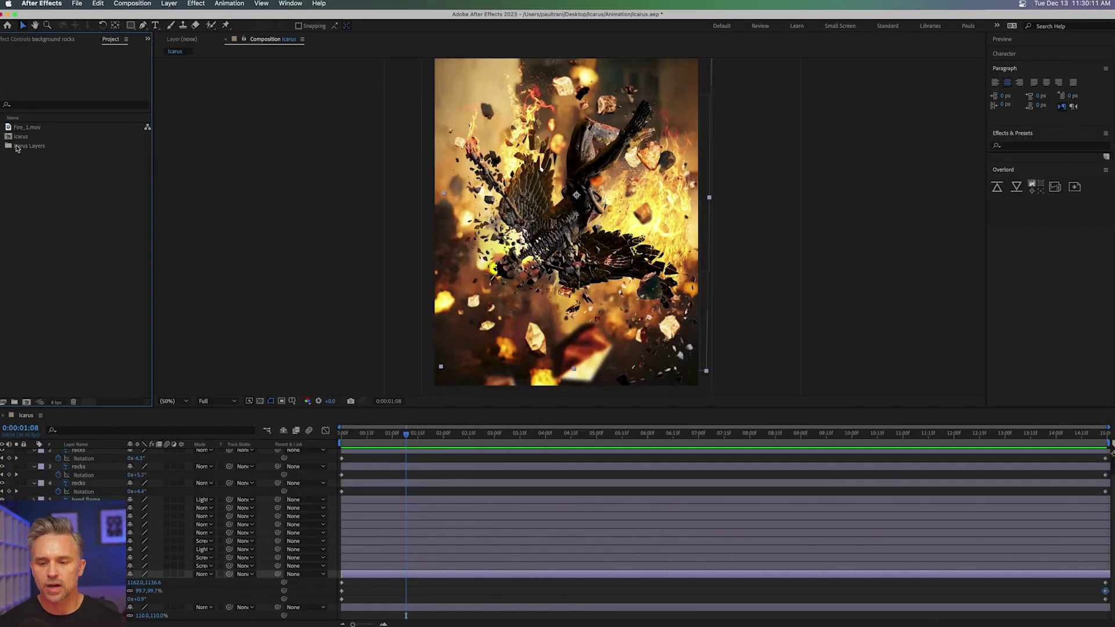
# Step: Set the Fire_1 layer to Overlay and time-stretch it to the comp's end
pyautogui.click(232, 469)
pyautogui.click(221, 372)
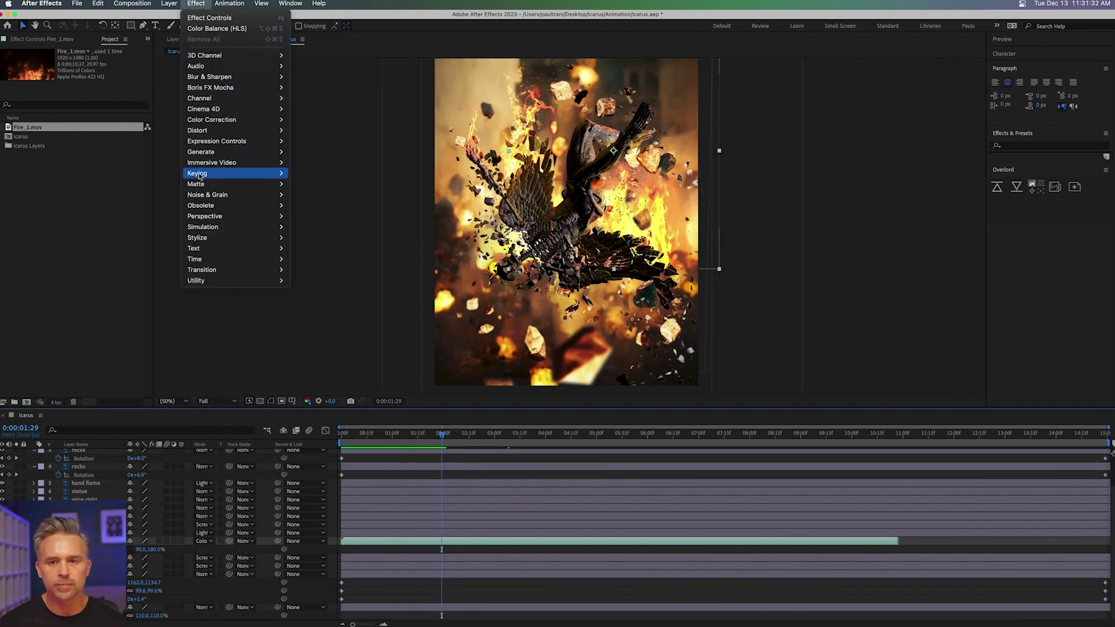
pyautogui.click(236, 169)
pyautogui.press('Return')
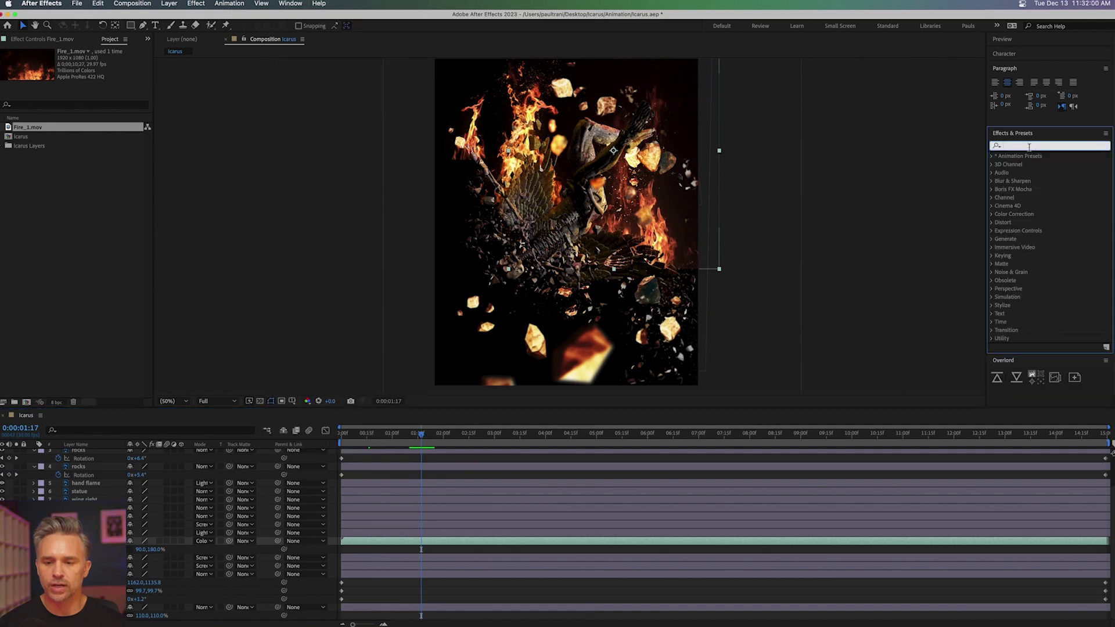
# Step: Apply Color Balance (HLS) and Bezier Warp to the fire, then preview and import stock embers clips
pyautogui.scroll(-3, 1004, 307)
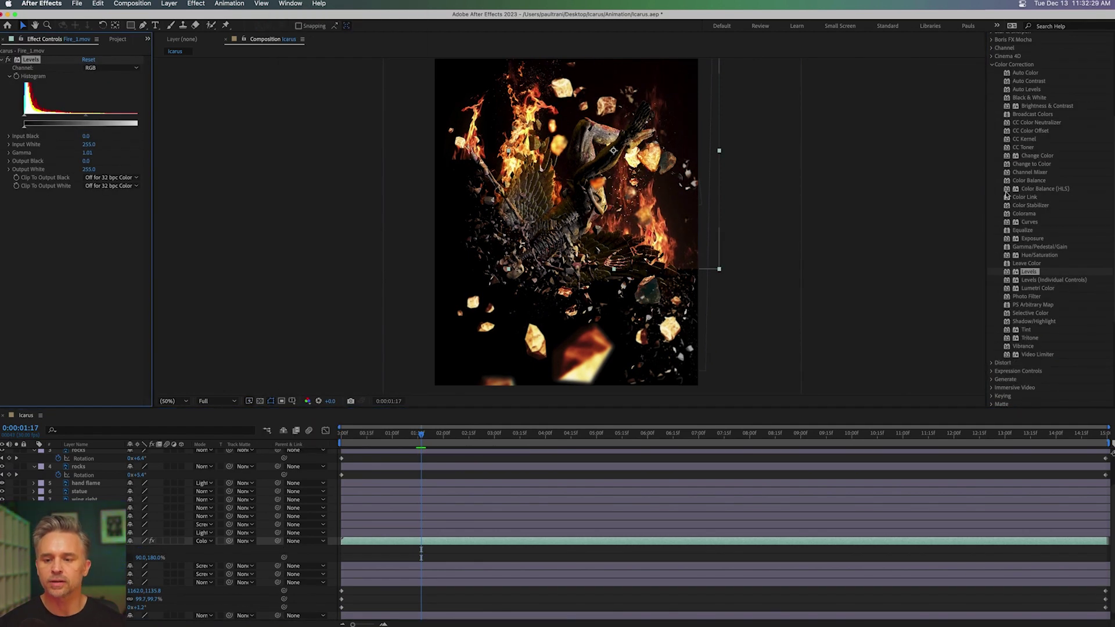
pyautogui.doubleClick(1039, 189)
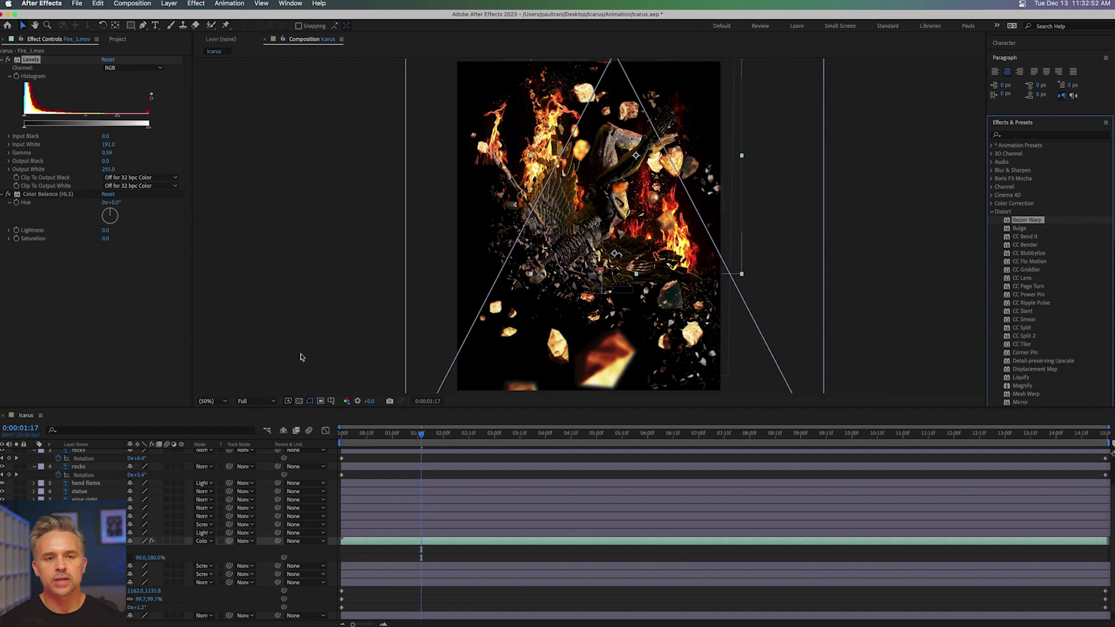
pyautogui.moveTo(795, 393); pyautogui.dragTo(707, 294)
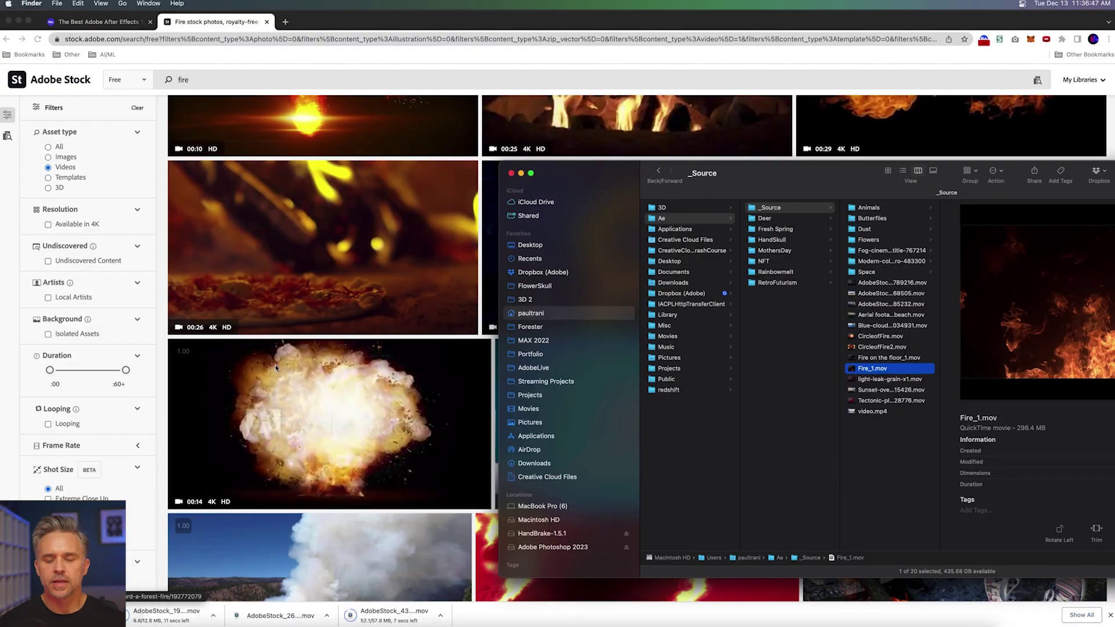
pyautogui.press('space')
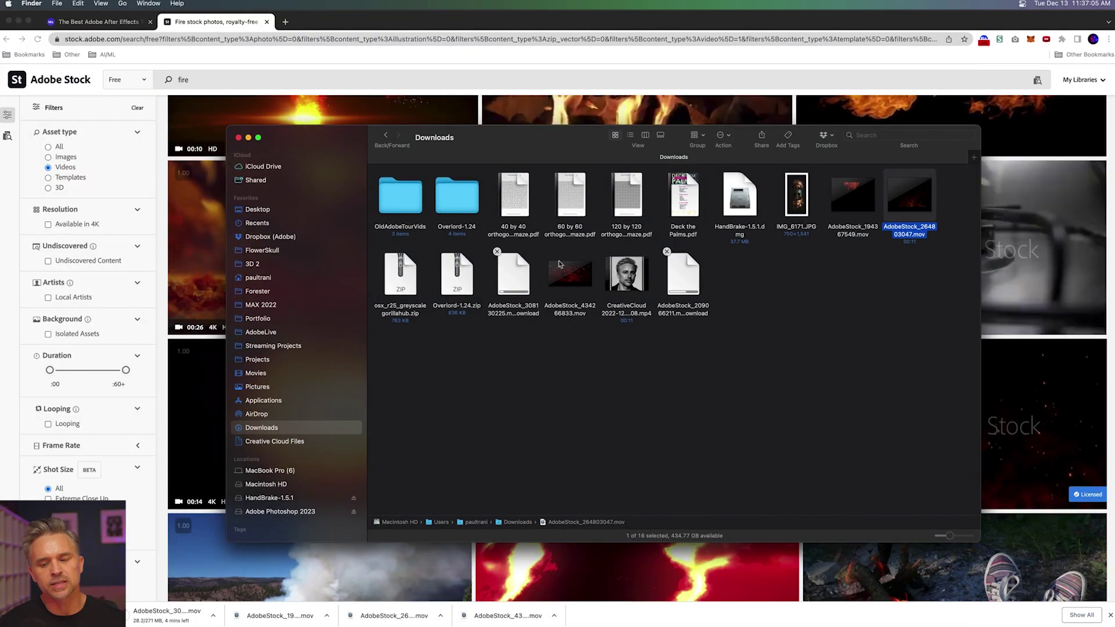
pyautogui.press('space')
pyautogui.press('space')
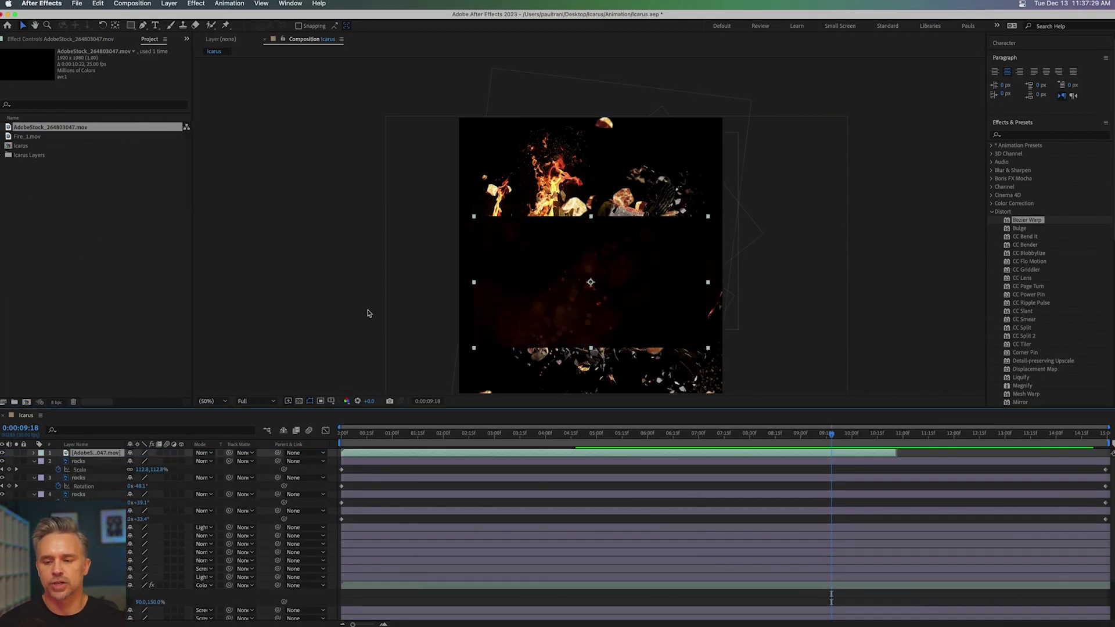
# Step: Set the embers layer to Lighten mode and apply a Time Stretch to it
pyautogui.click(206, 453)
pyautogui.click(237, 302)
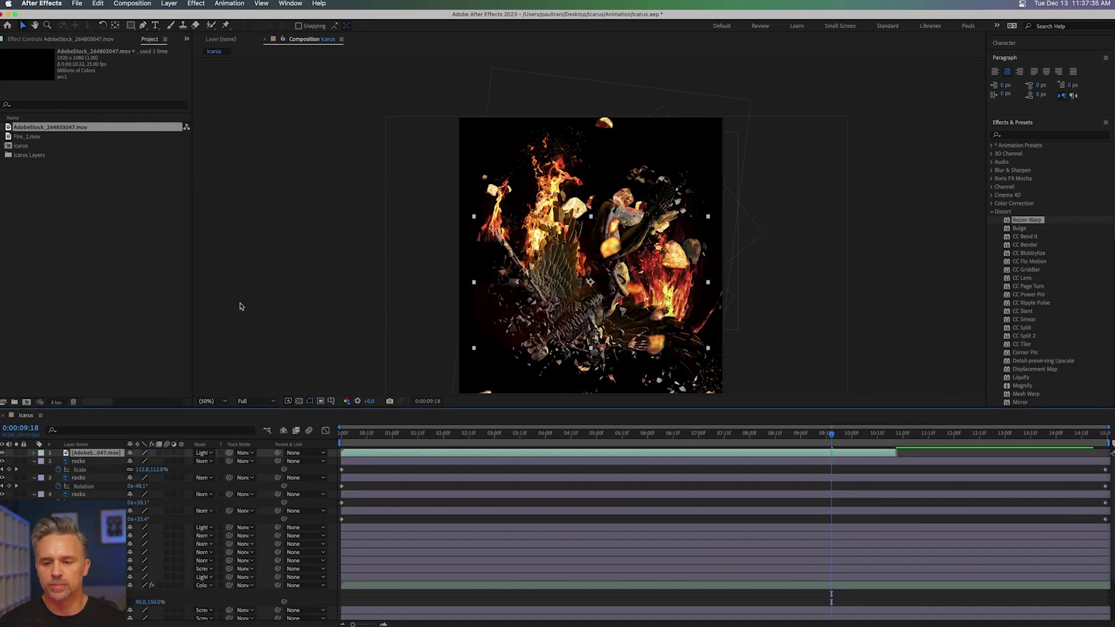
pyautogui.moveTo(354, 293); pyautogui.dragTo(349, 246)
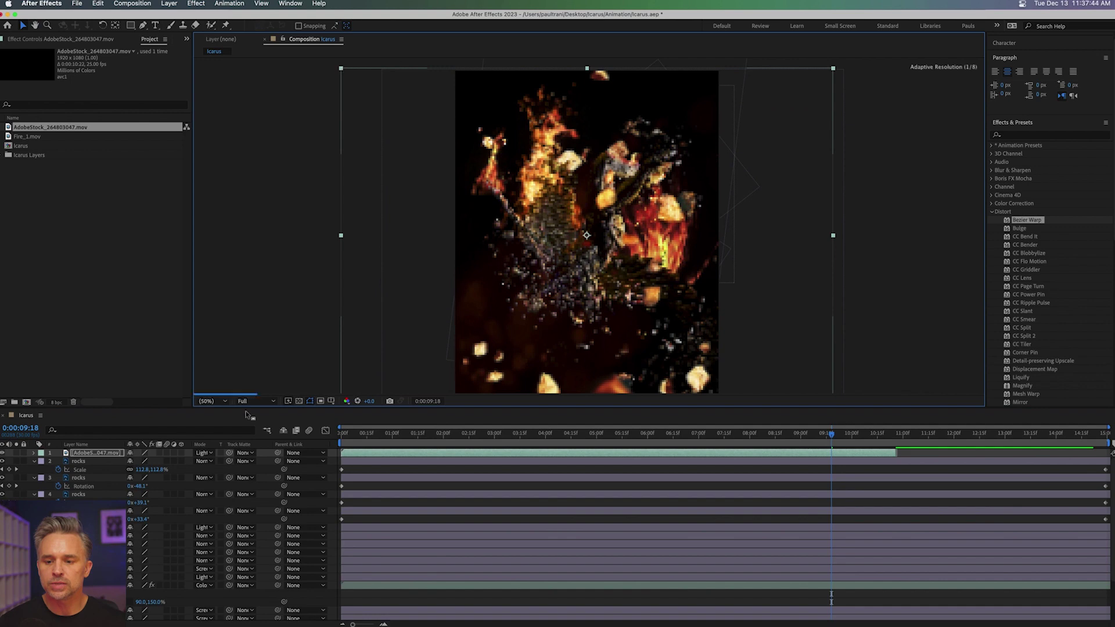
pyautogui.click(169, 3)
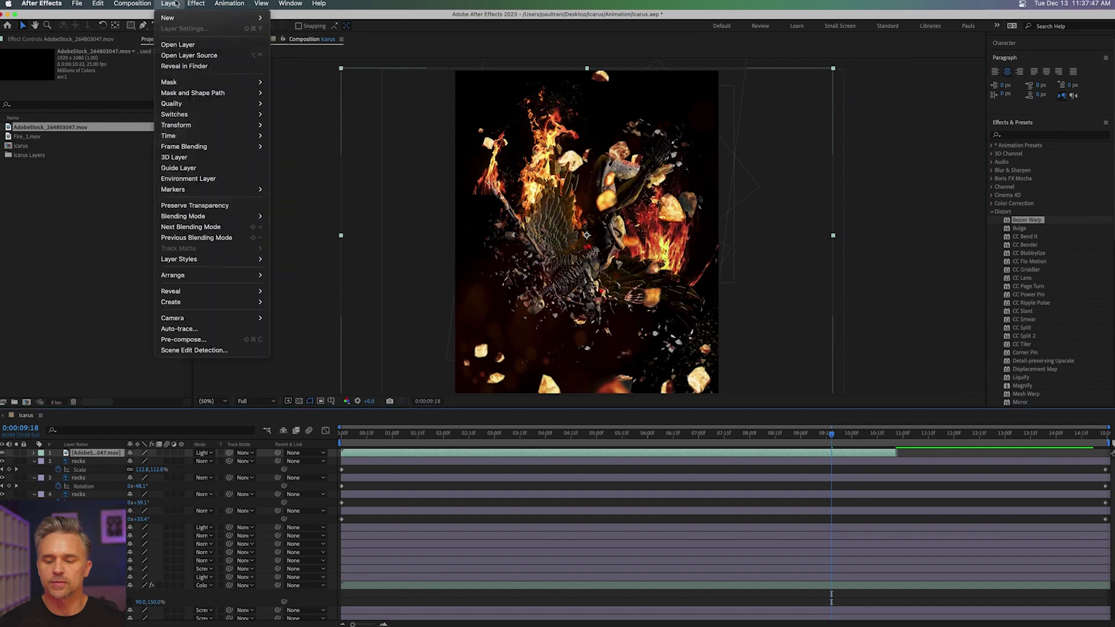
pyautogui.press('Return')
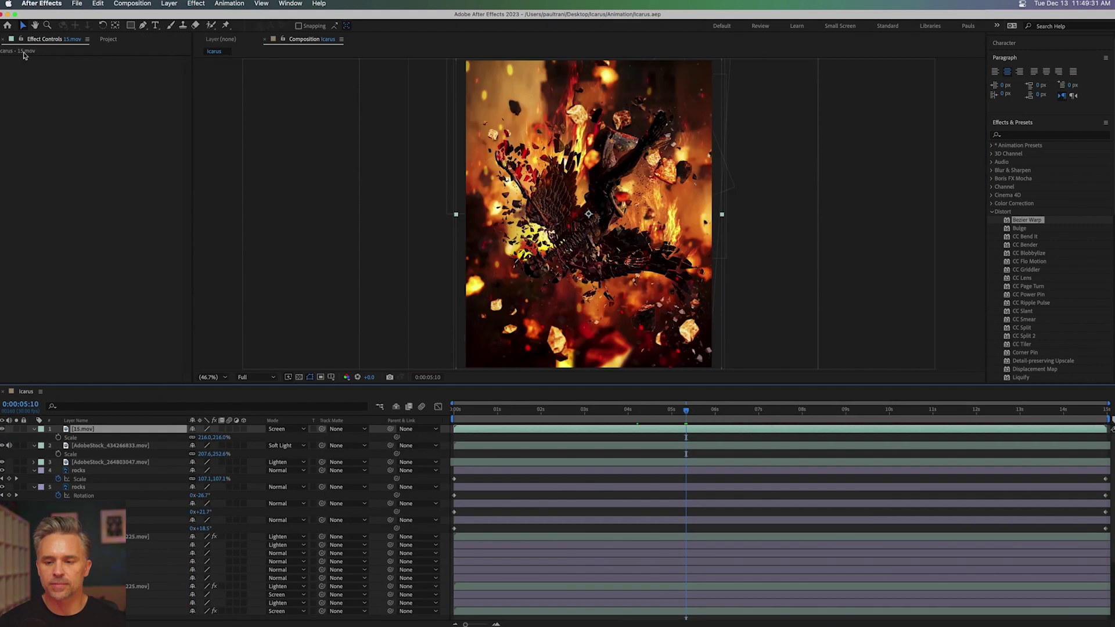
# Step: Add the Icarus comp to the Render Queue via File > Export
pyautogui.click(77, 4)
pyautogui.moveTo(105, 168)
pyautogui.click(232, 175)
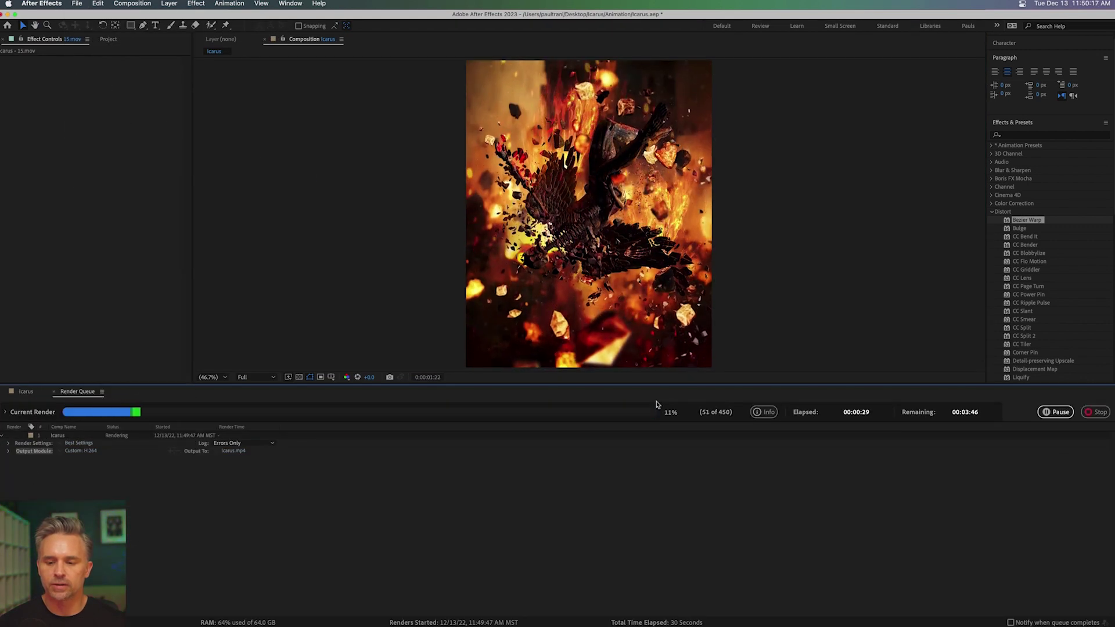